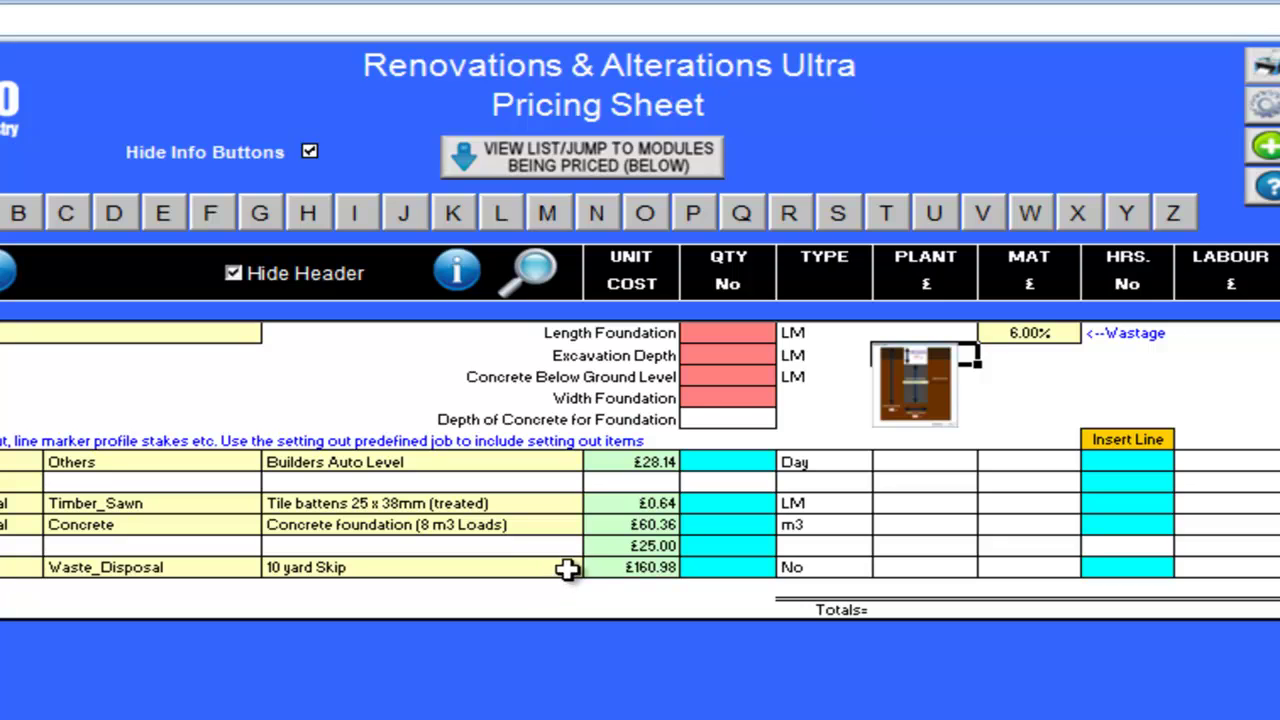
# - Set the manual excavation foundation's length to 6 LM and its excavation depth to 1 LM
pyautogui.click(745, 335)
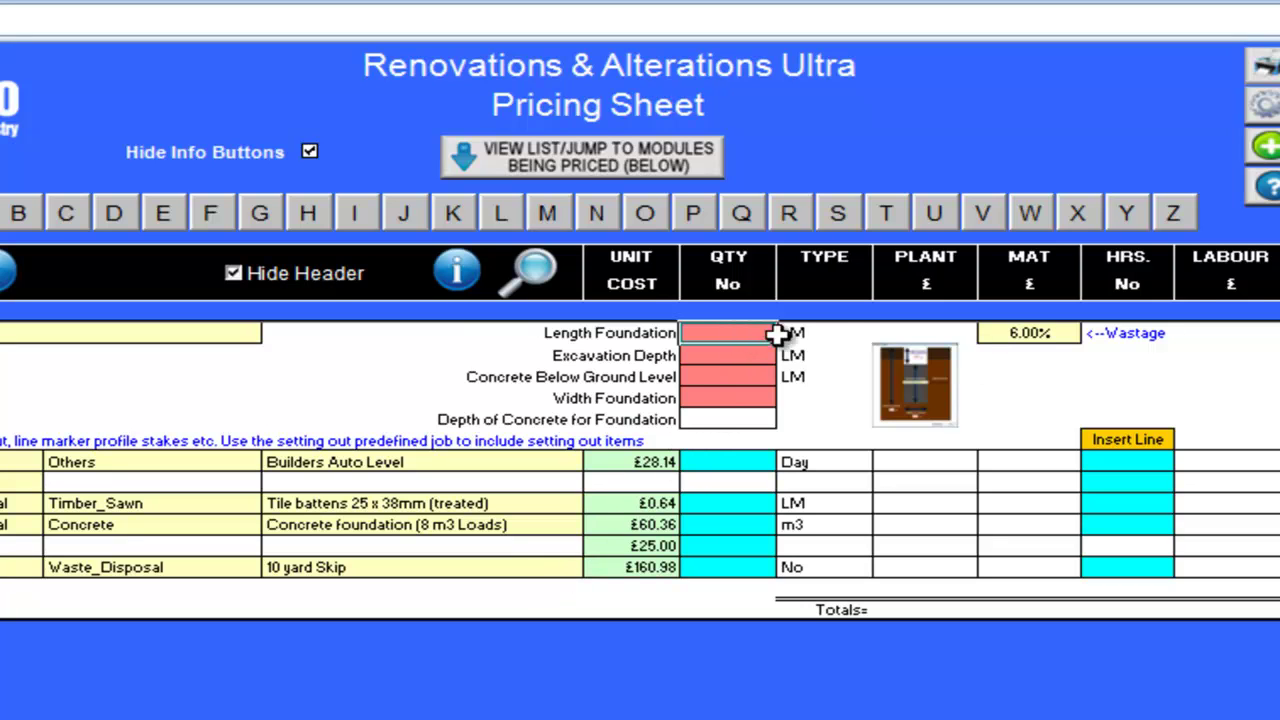
pyautogui.write('6')
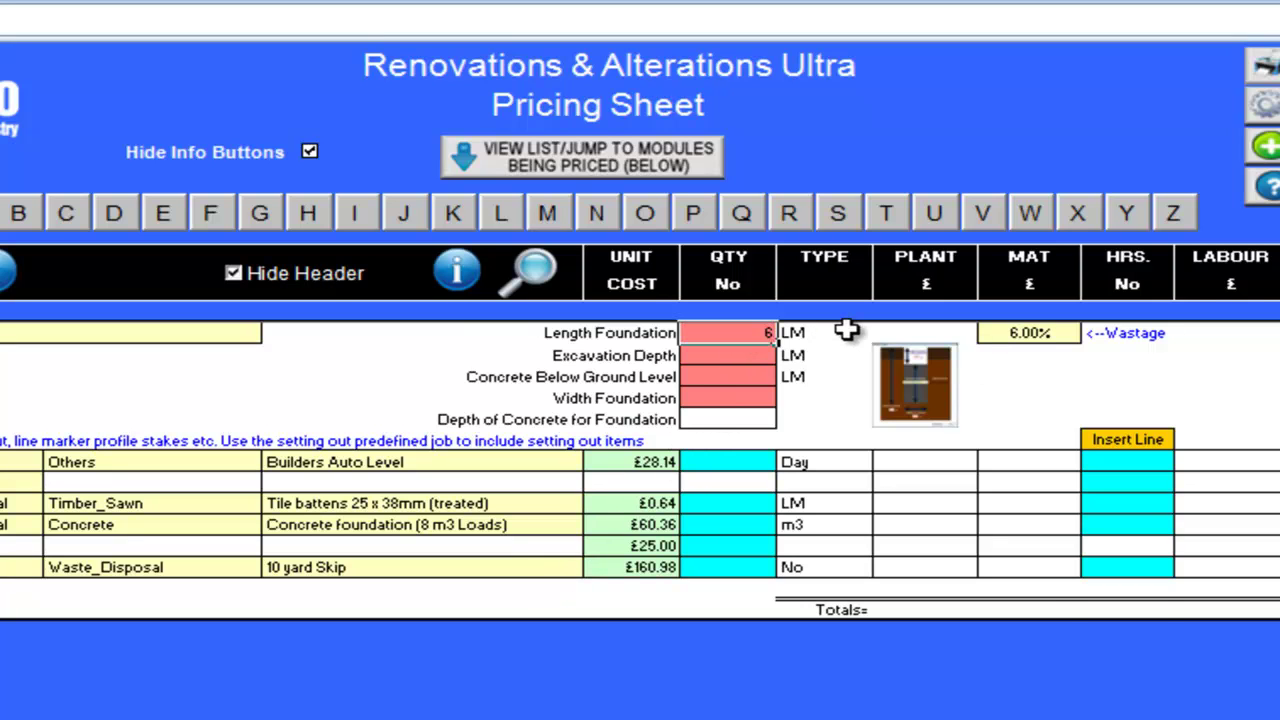
pyautogui.press('Return')
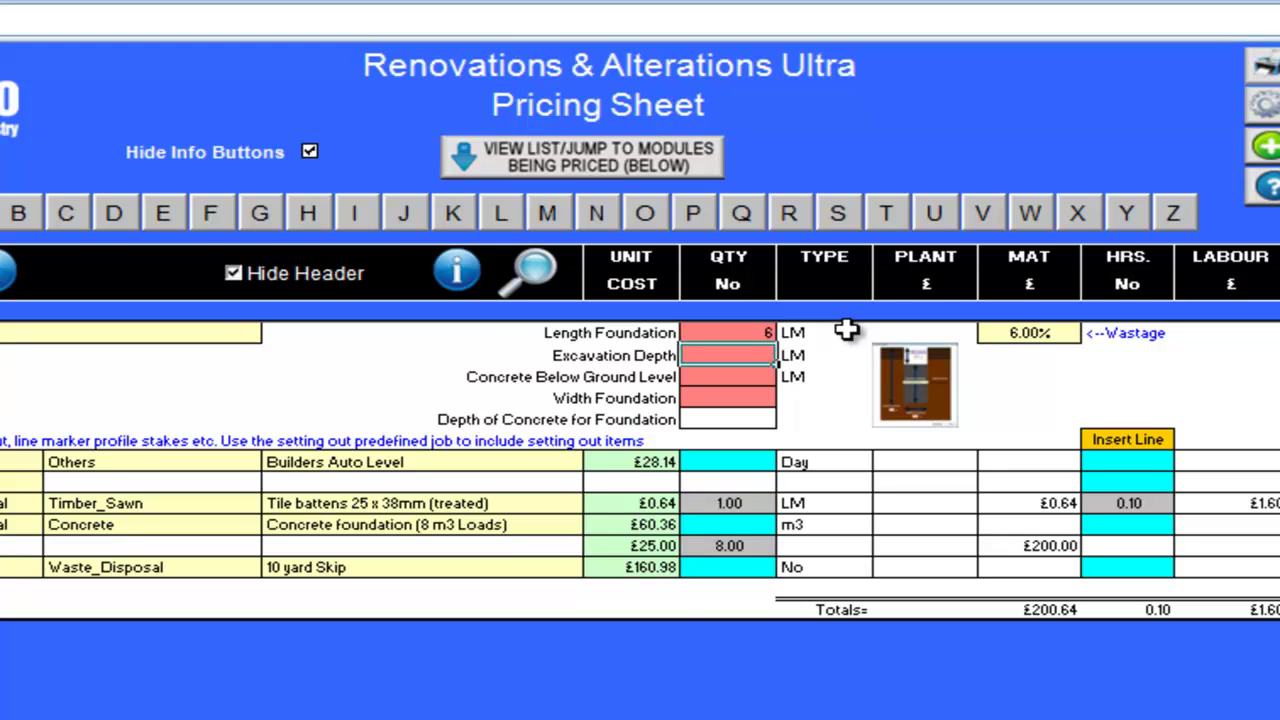
pyautogui.write('1')
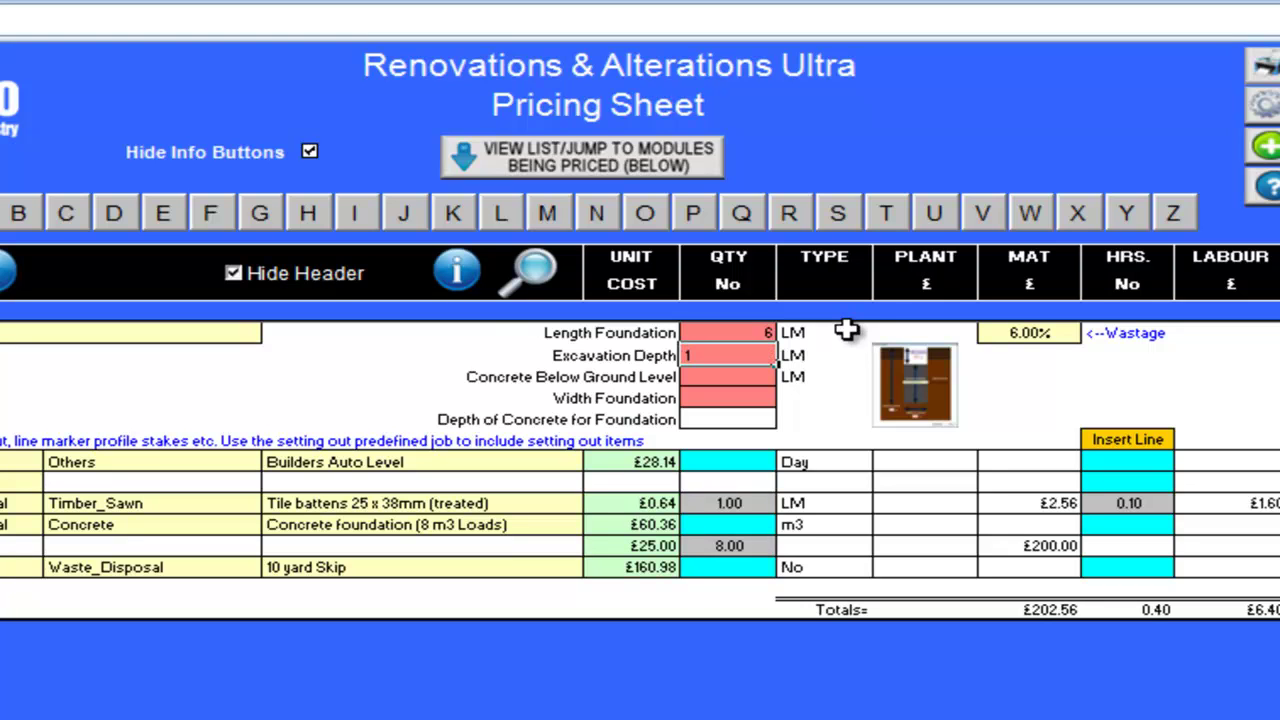
pyautogui.press('Return')
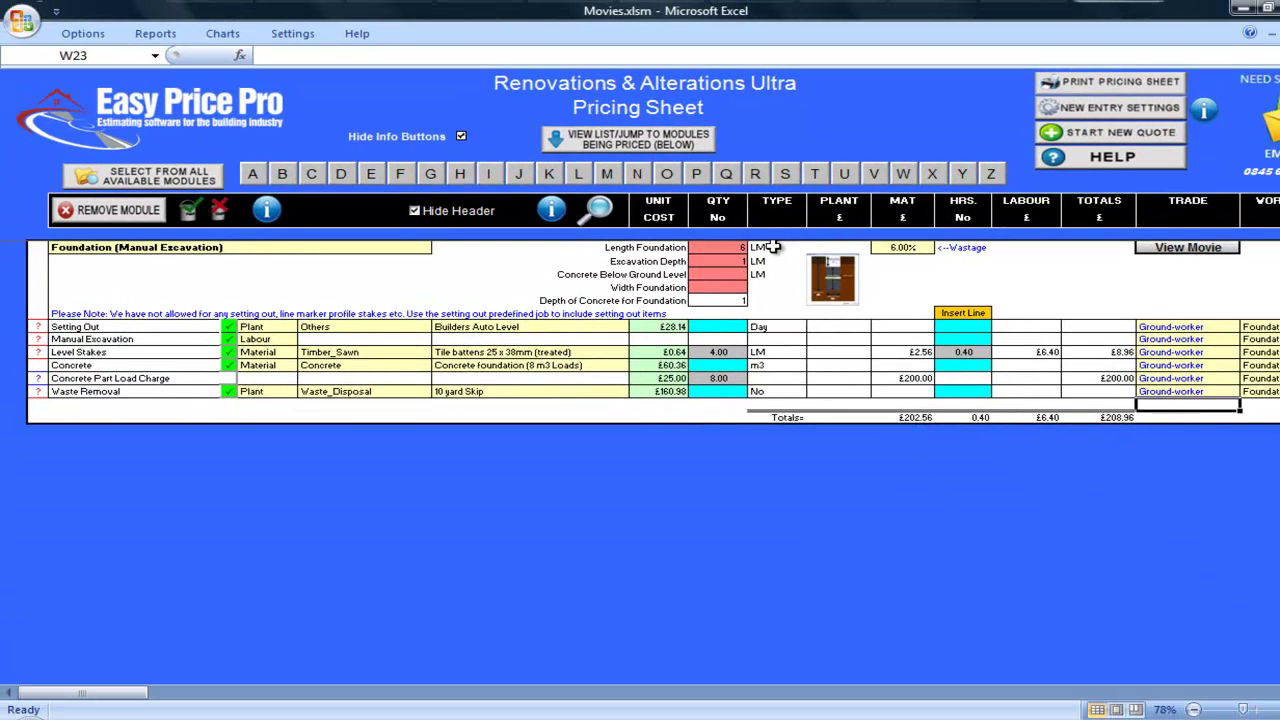
# - In the manual excavation foundation diagram, set the concrete width to 0.6 LM and the concrete depth below ground level to 0.4 LM
pyautogui.click(830, 276)
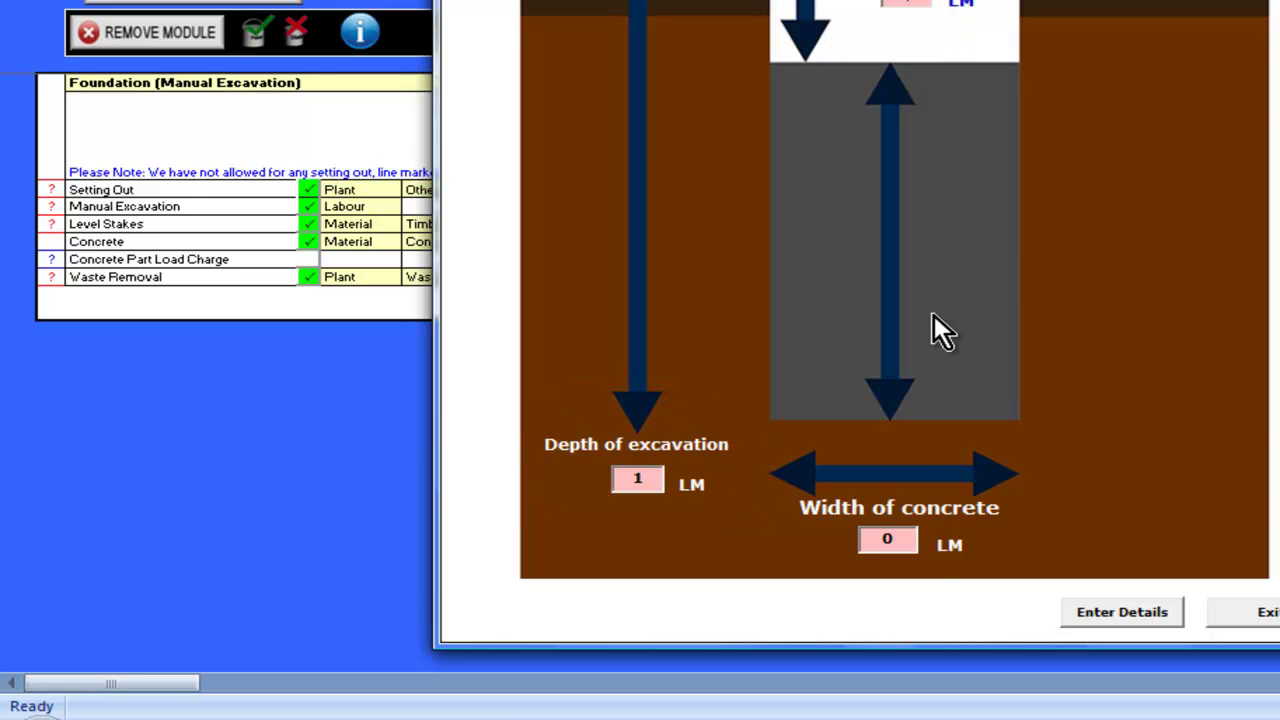
pyautogui.write('.6')
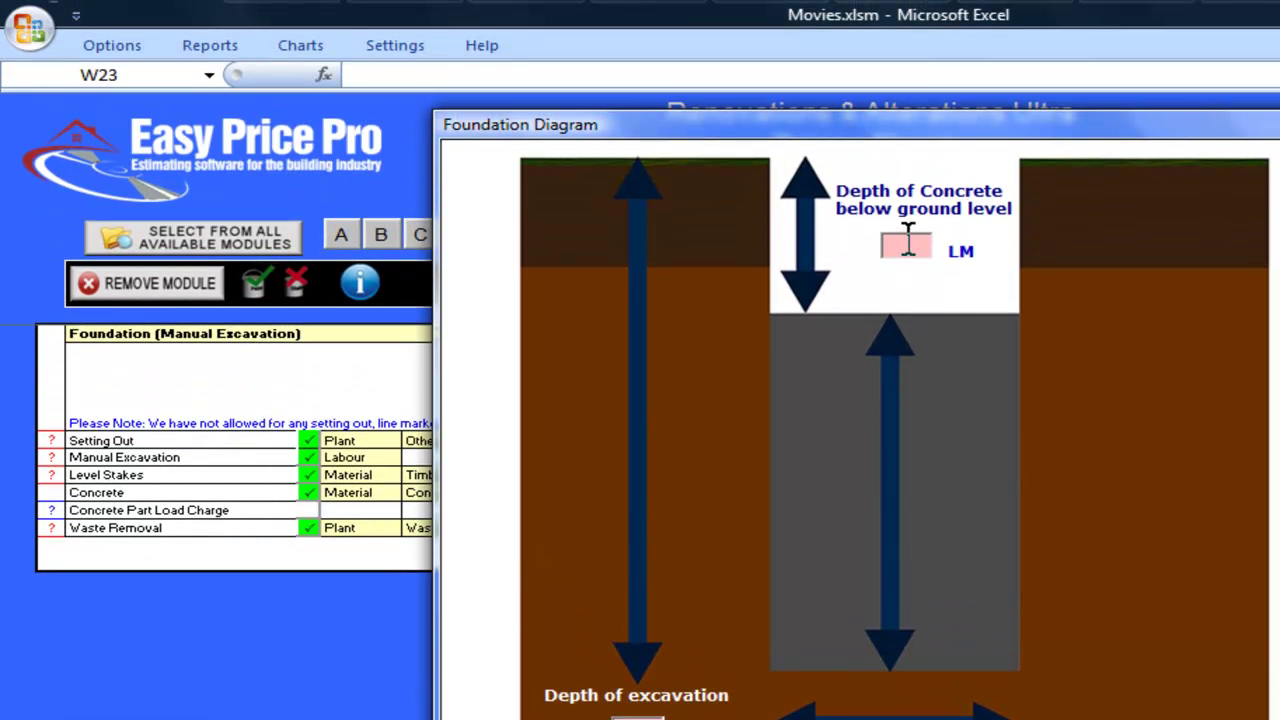
pyautogui.write('0.4')
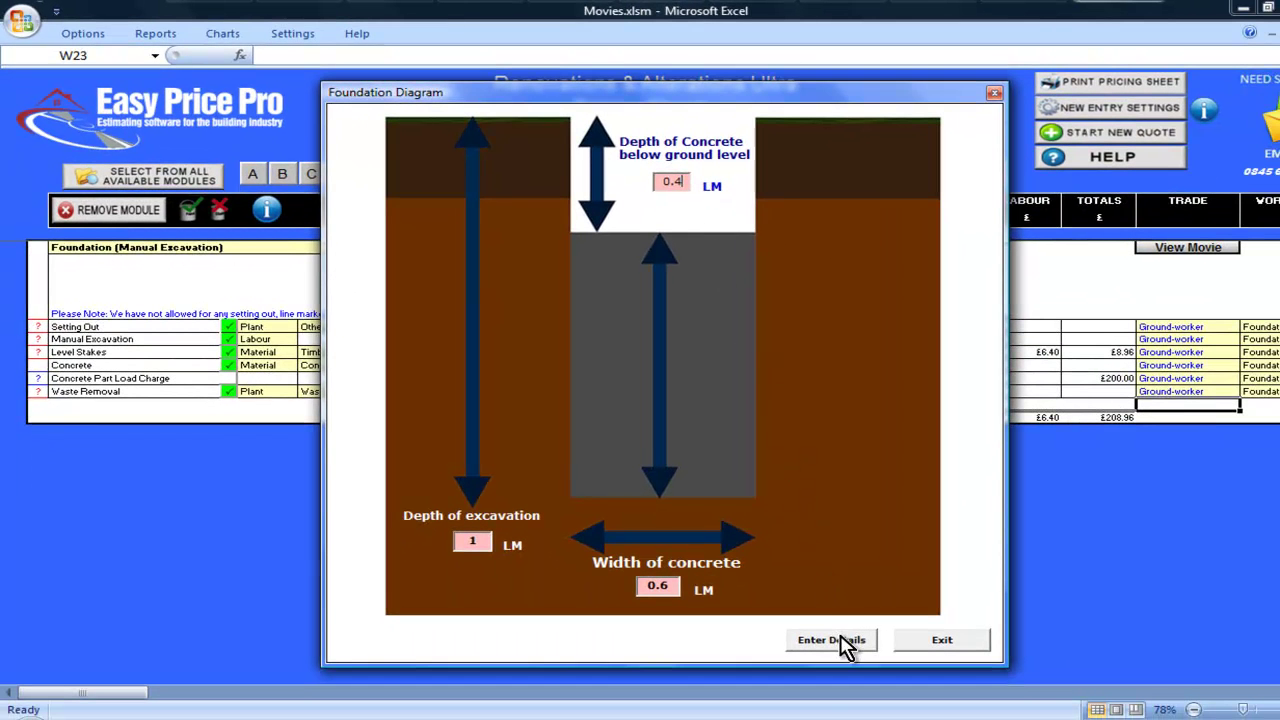
pyautogui.click(840, 642)
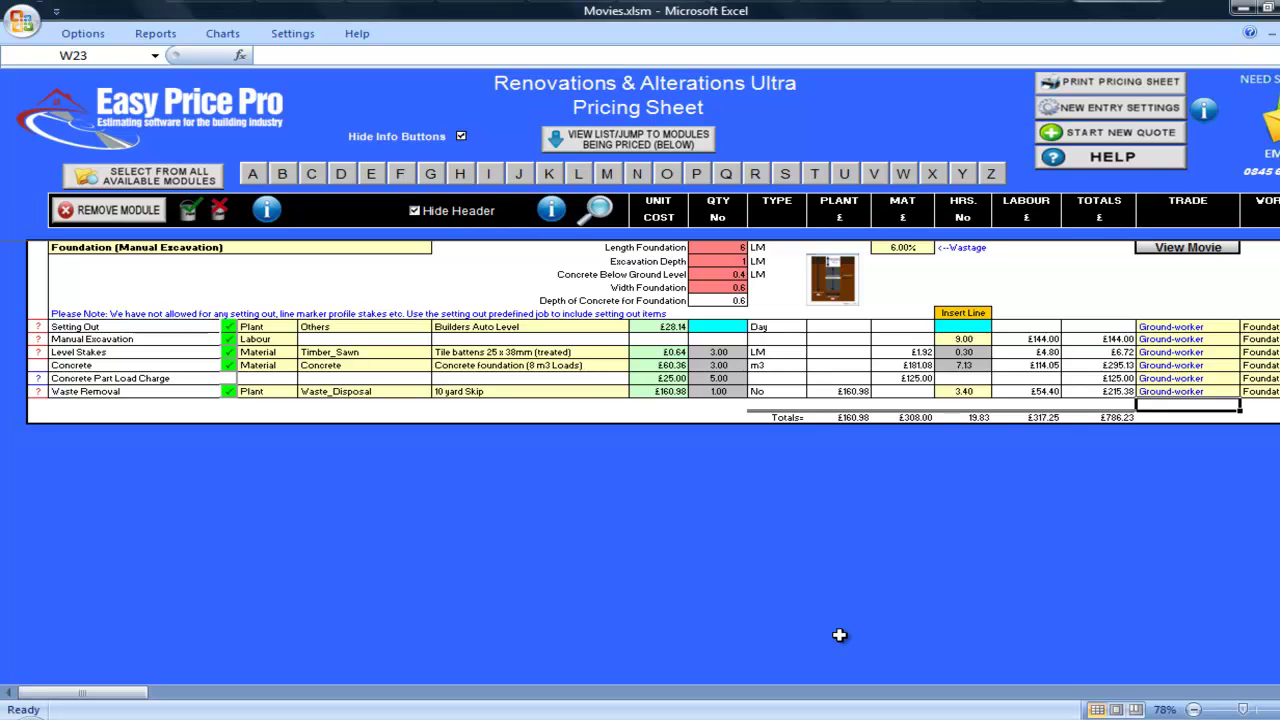
# - Enter a quantity of 1 day and 1 labour hour for Setting Out in the manual excavation module
pyautogui.click(727, 325)
pyautogui.write('1')
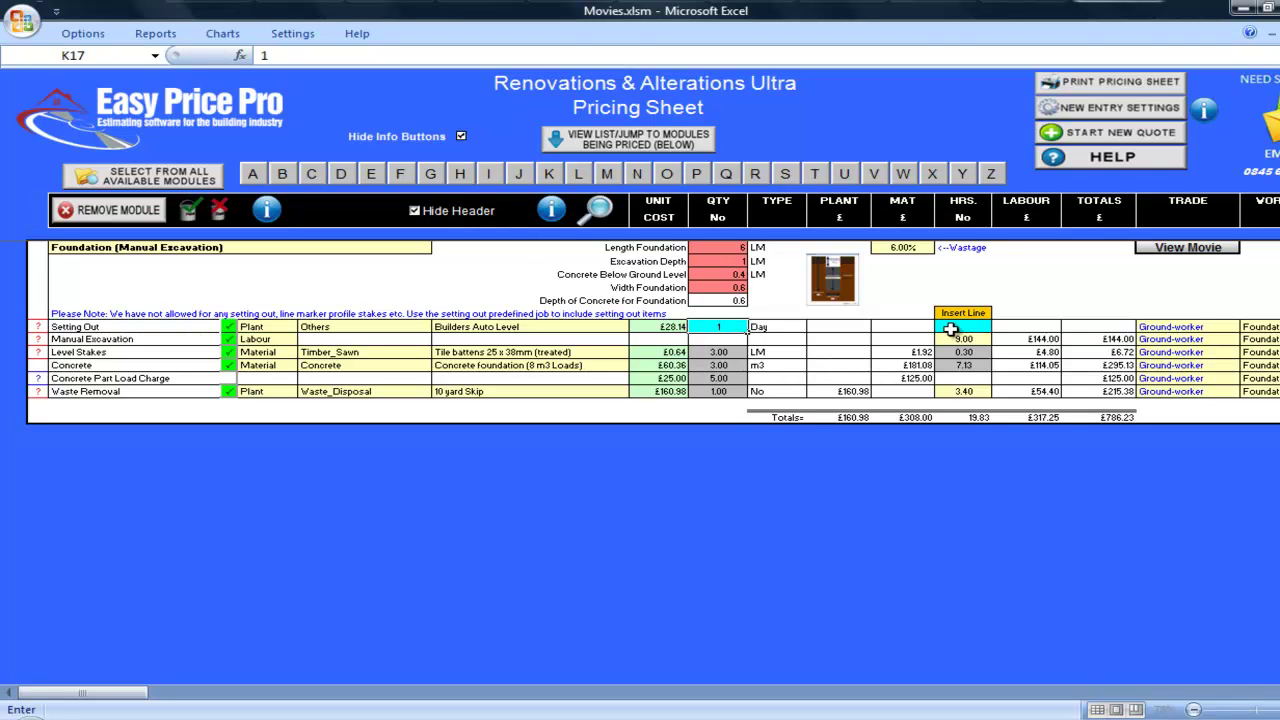
pyautogui.click(955, 326)
pyautogui.write('1')
pyautogui.press('Return')
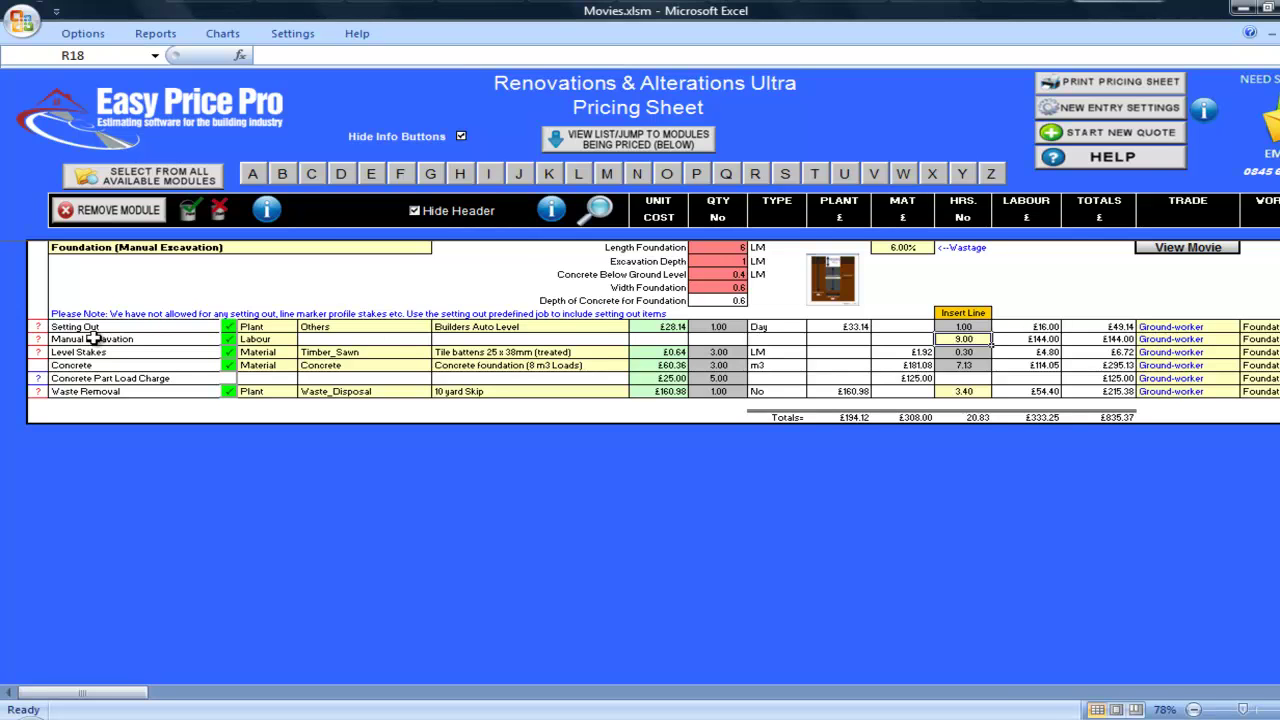
# - Examine the labour allowance and cost breakdown of the Manual Excavation line
pyautogui.click(40, 339)
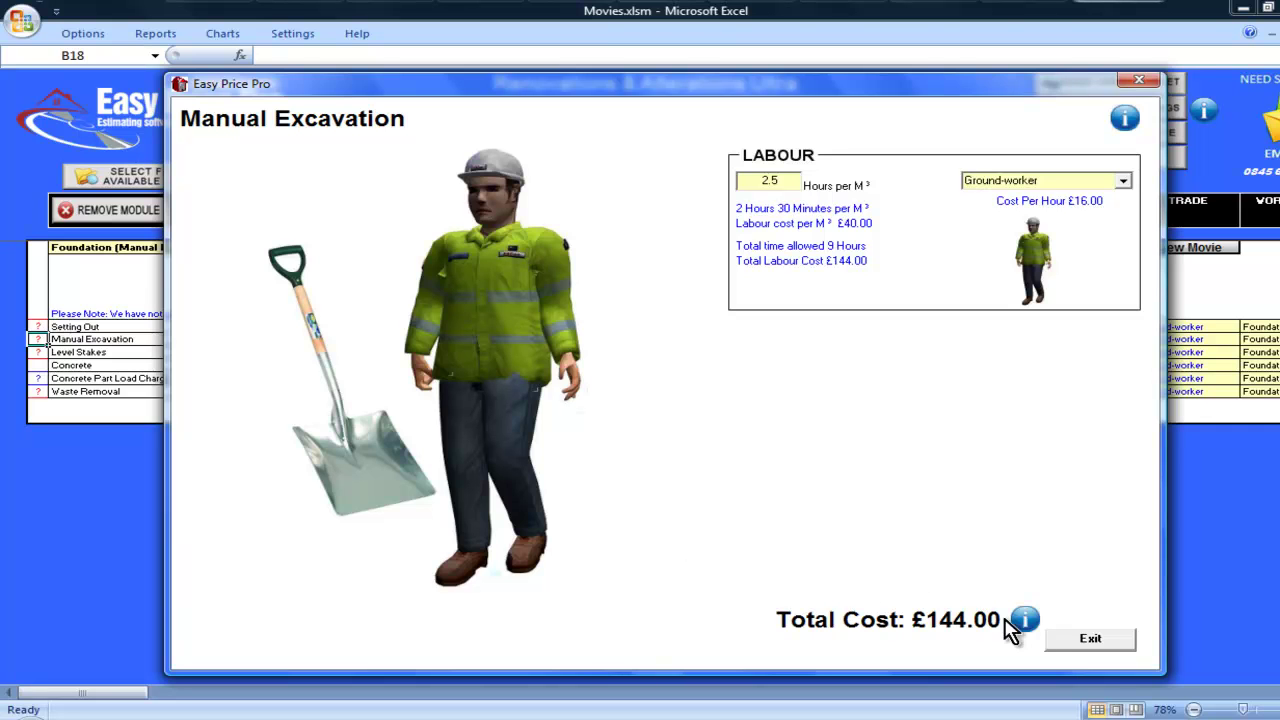
pyautogui.click(1062, 638)
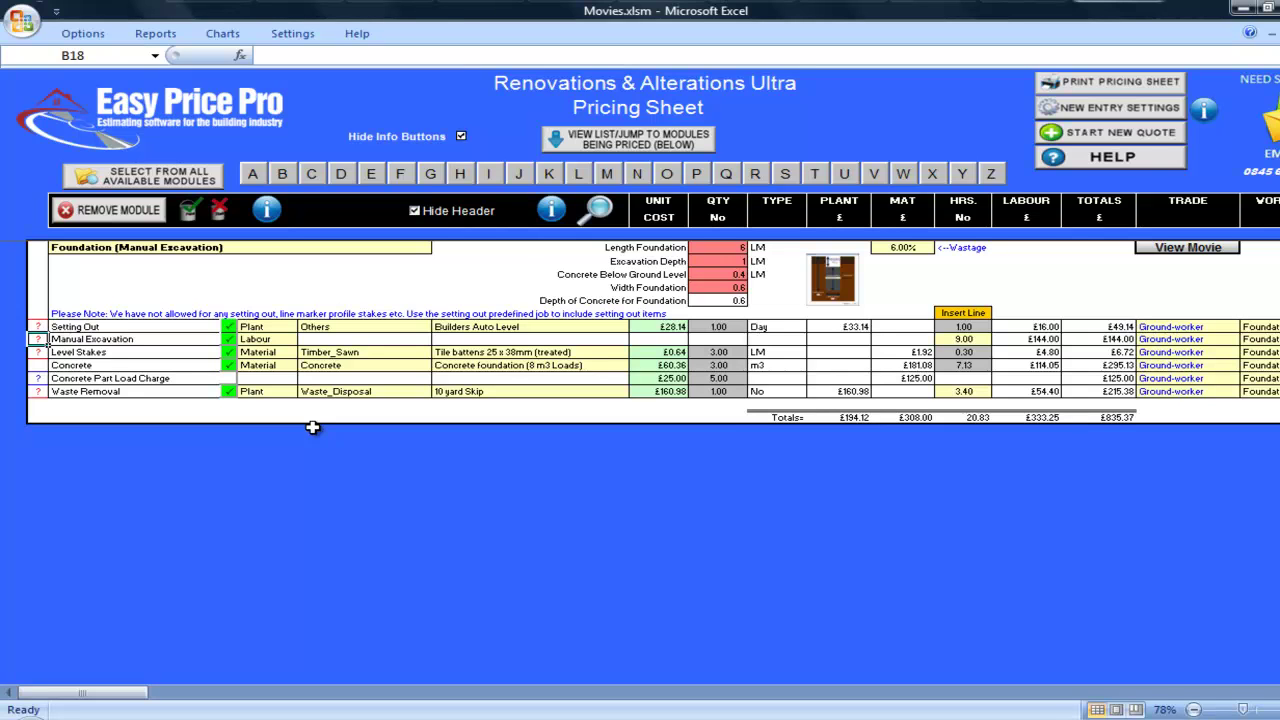
# - Exclude the Level Stakes line from the pricing and include it again
pyautogui.click(229, 352)
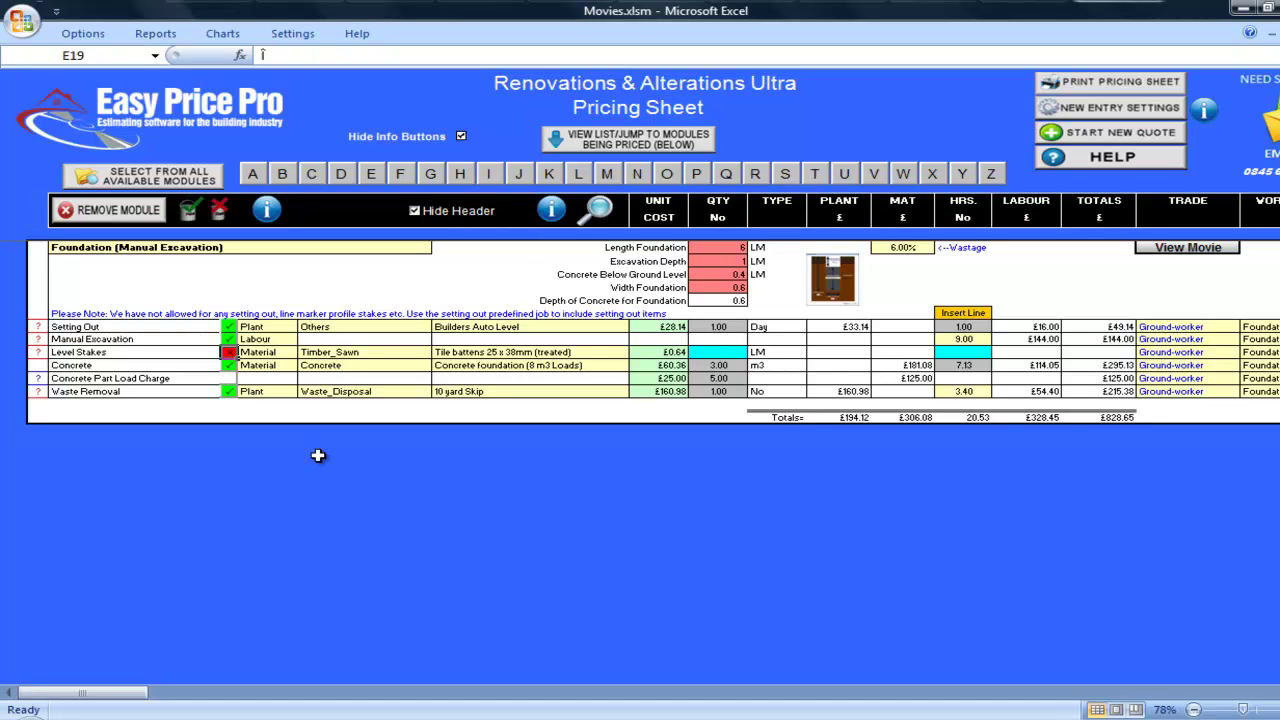
pyautogui.click(229, 352)
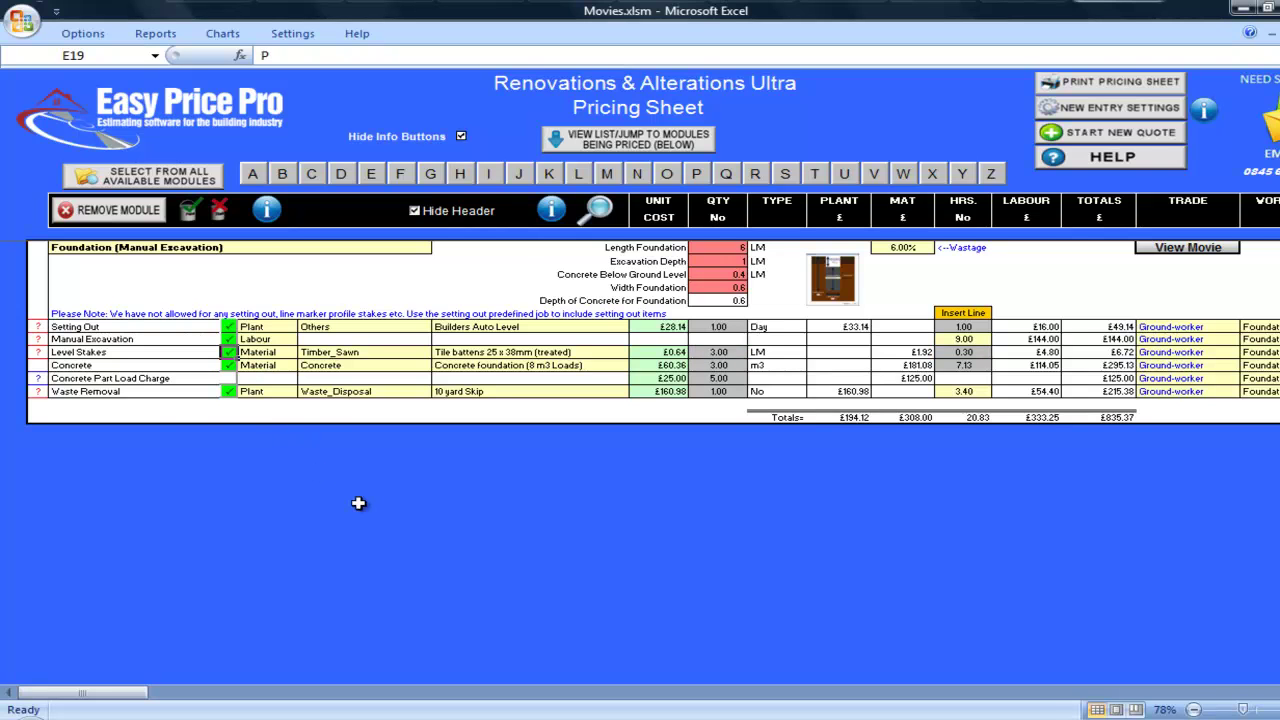
# - Set the Level Stakes depth of stake into ground to 0.1 LM
pyautogui.click(38, 352)
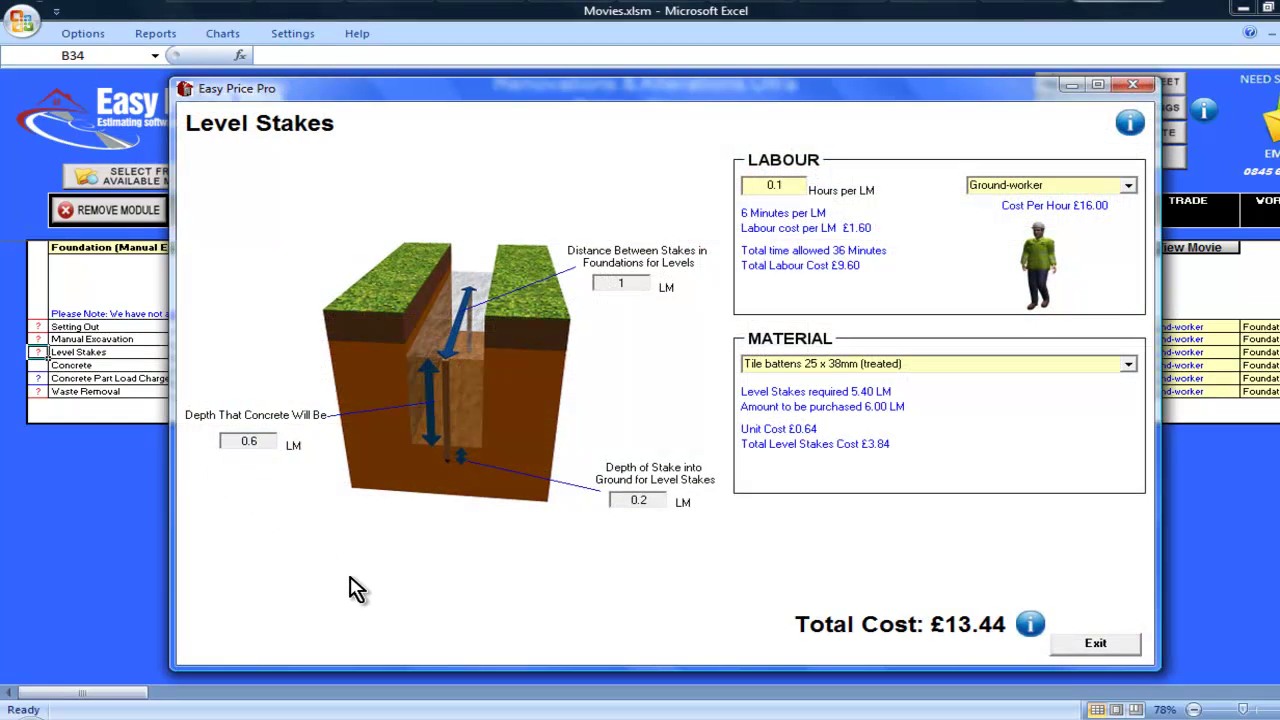
pyautogui.click(652, 500)
pyautogui.press('BackSpace')
pyautogui.write('1')
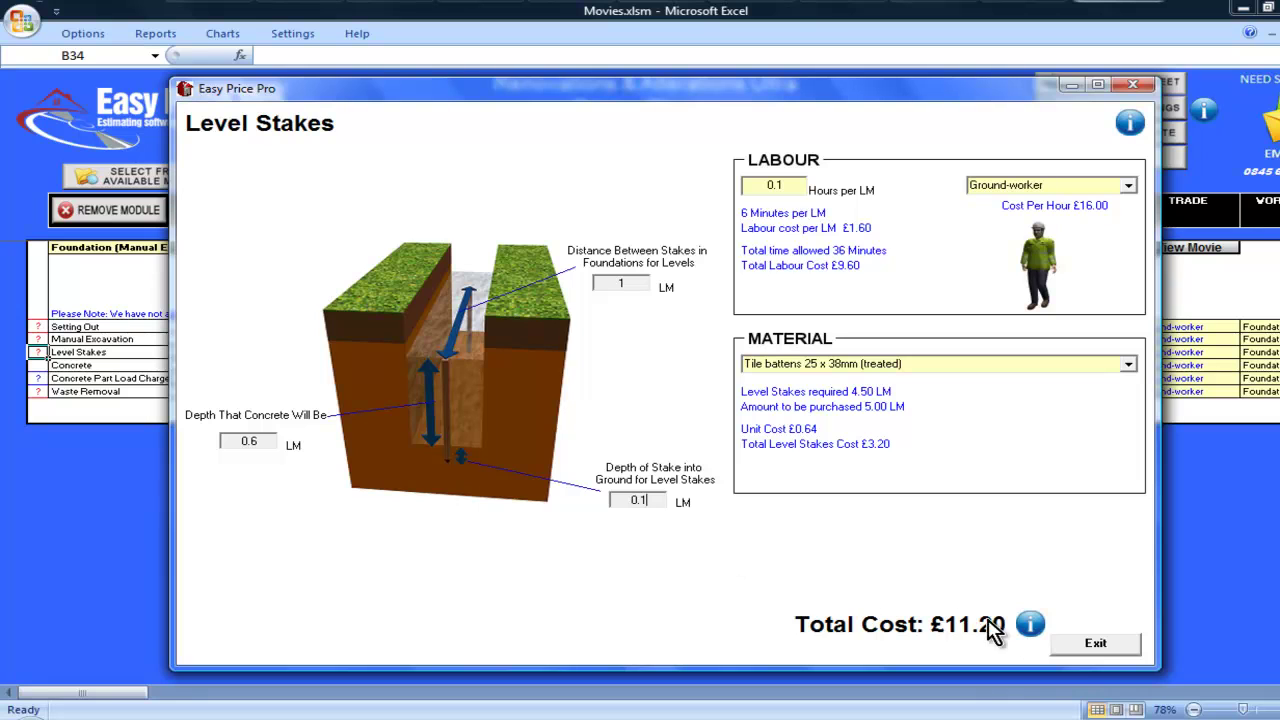
pyautogui.click(1069, 646)
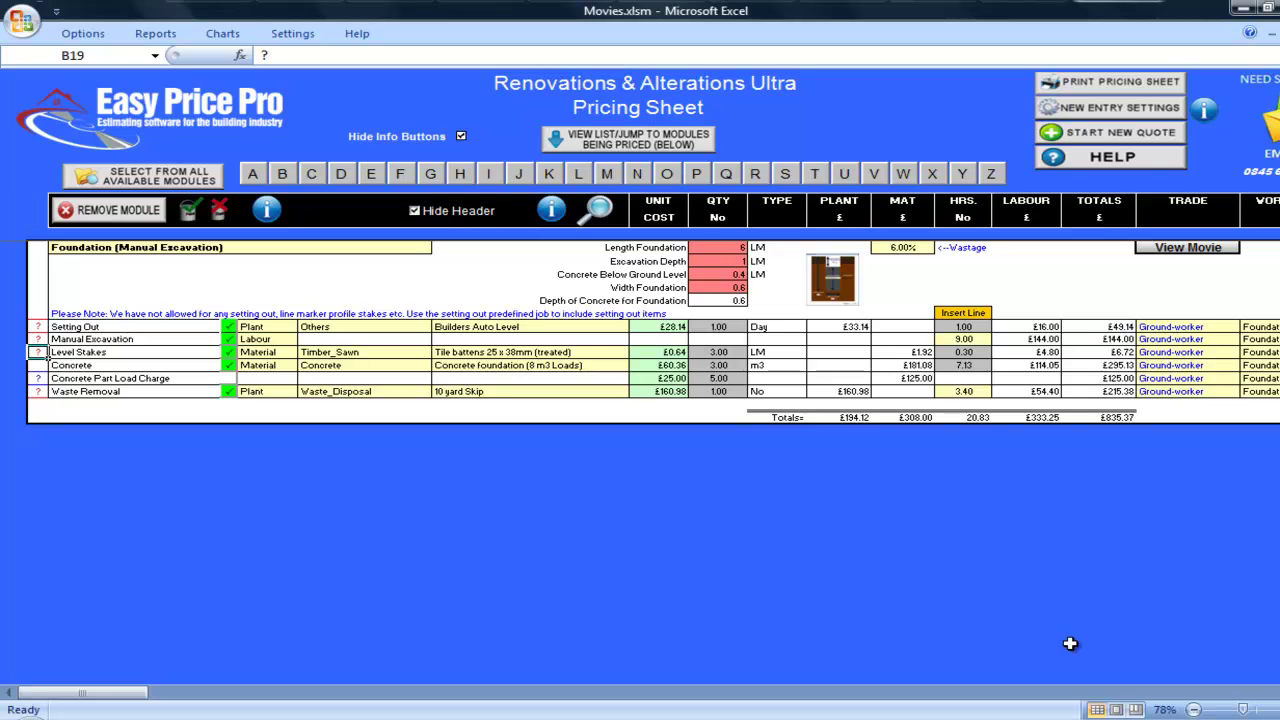
# - Change the manual excavation foundation's length to 9 LM
pyautogui.click(735, 250)
pyautogui.write('9')
pyautogui.press('Return')
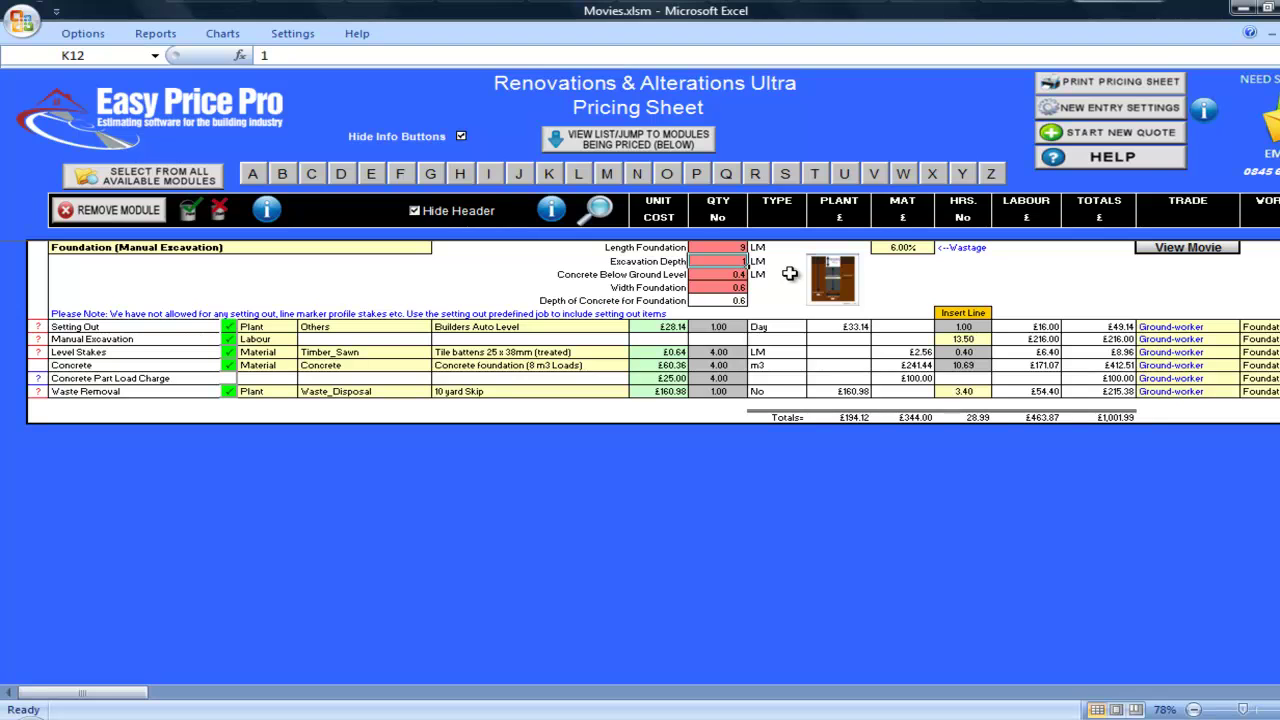
# - Switch the Concrete line to Concrete foundation (6 m3 Loads) and the Waste Removal line to an 8 yard Skip
pyautogui.click(622, 366)
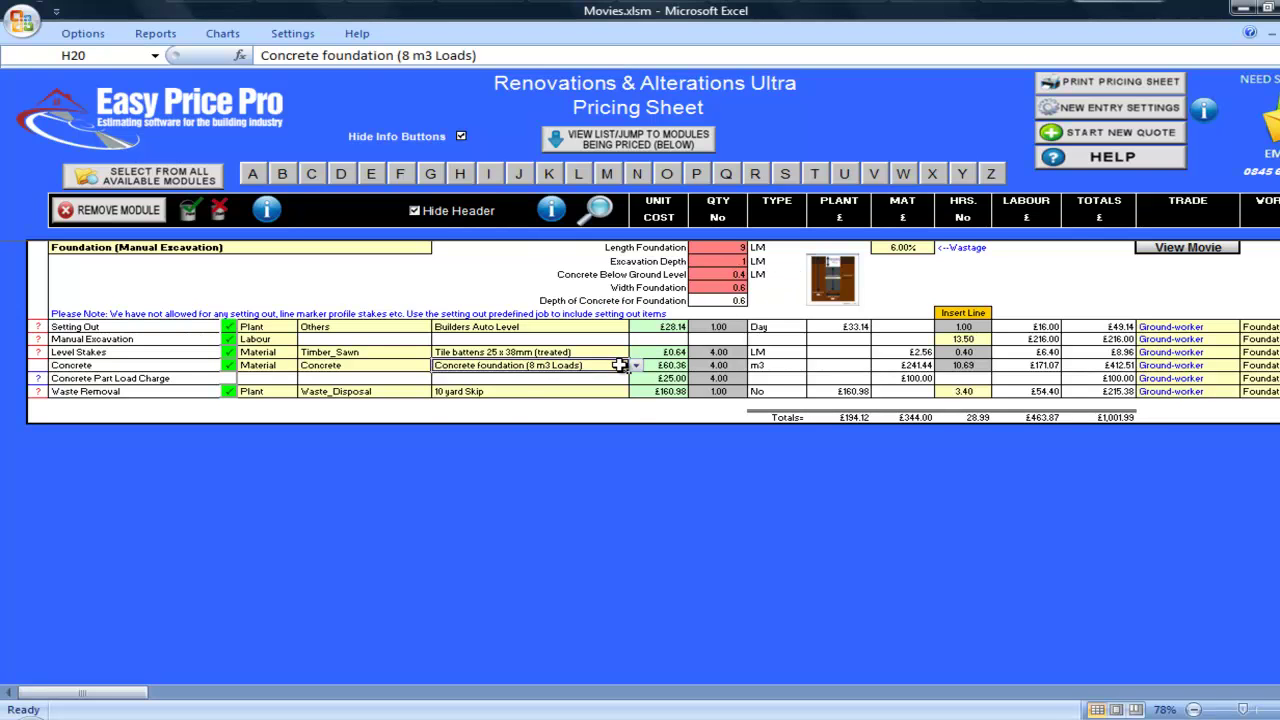
pyautogui.click(636, 366)
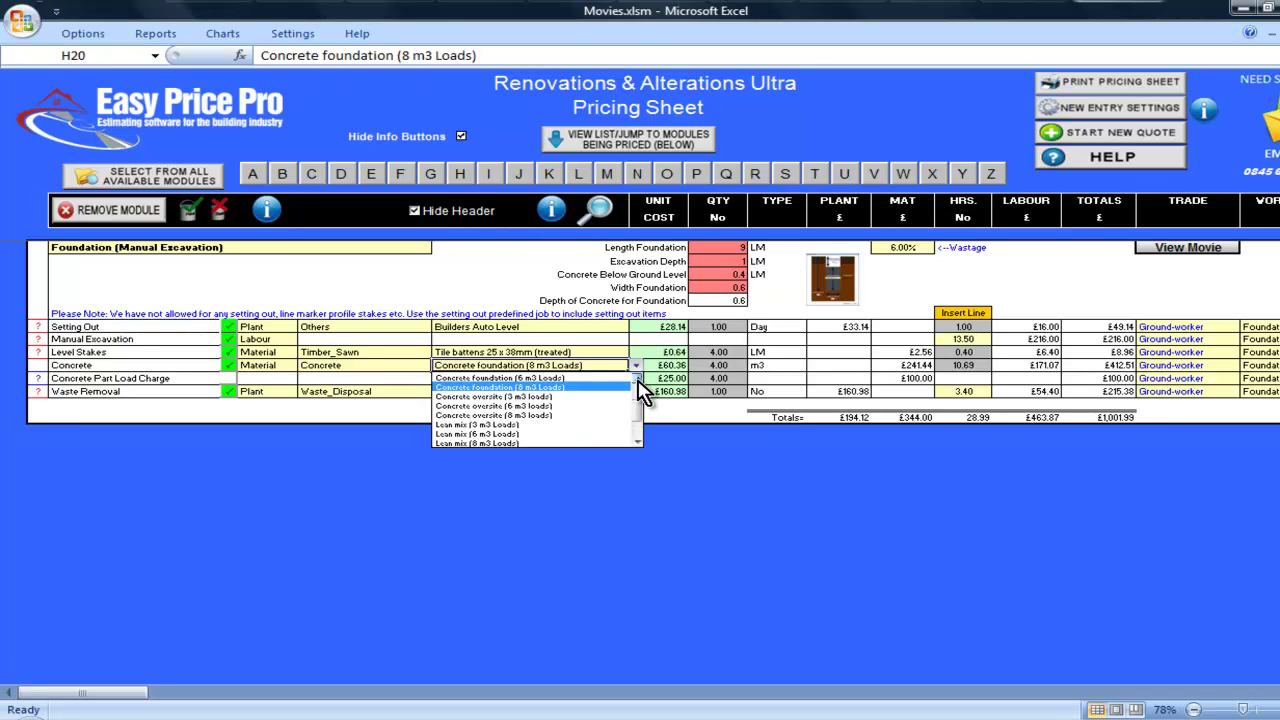
pyautogui.click(622, 378)
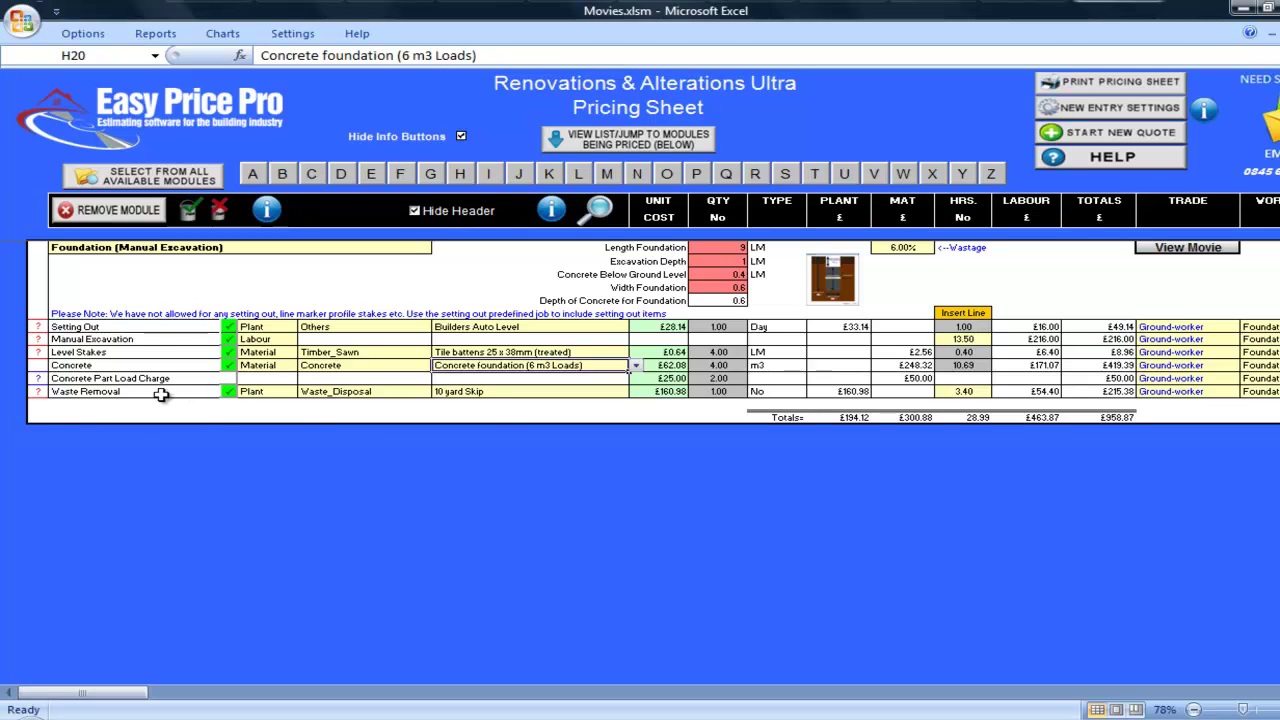
pyautogui.click(40, 391)
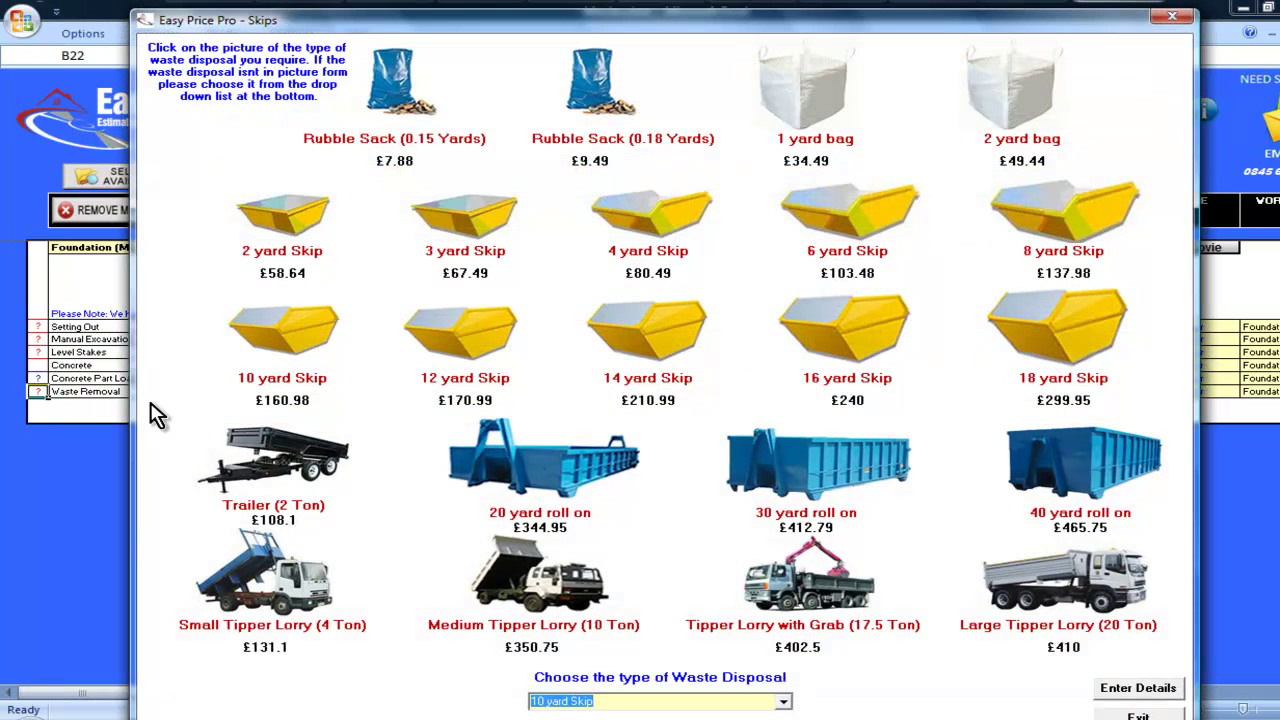
pyautogui.click(1063, 238)
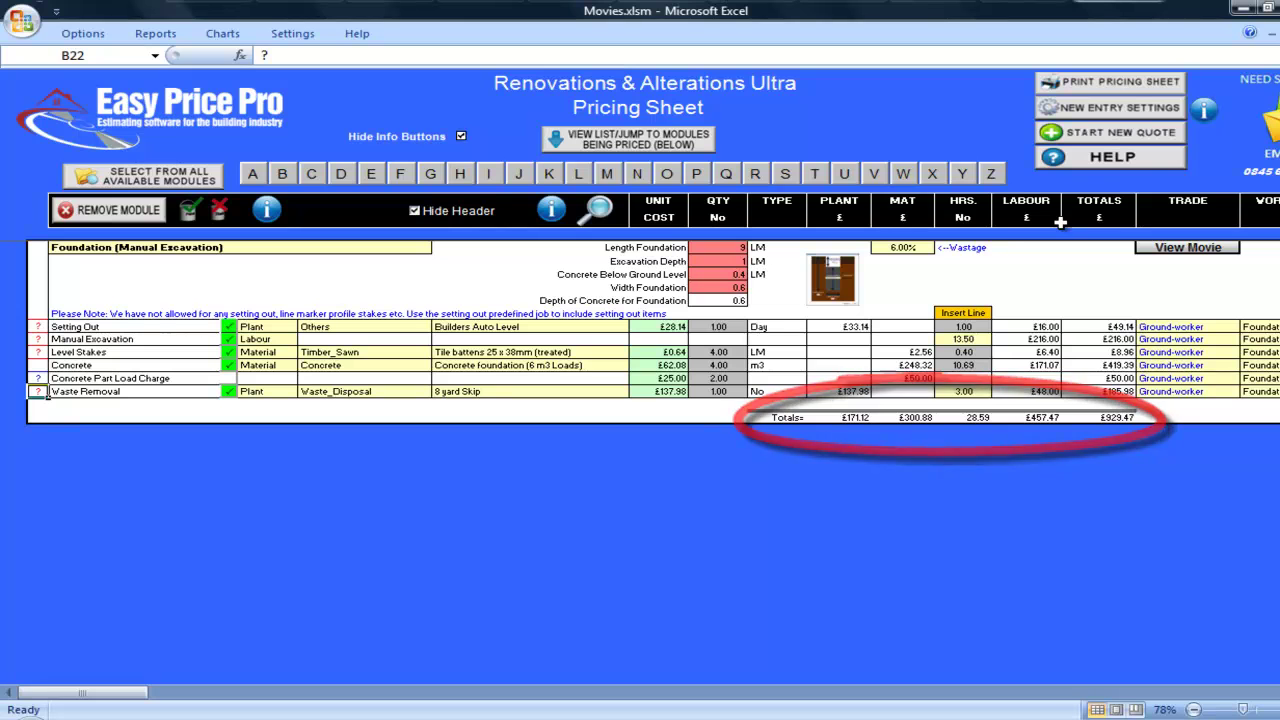
# - Add the Foundation (mechanically excavated / filled) module to the pricing sheet
pyautogui.click(404, 175)
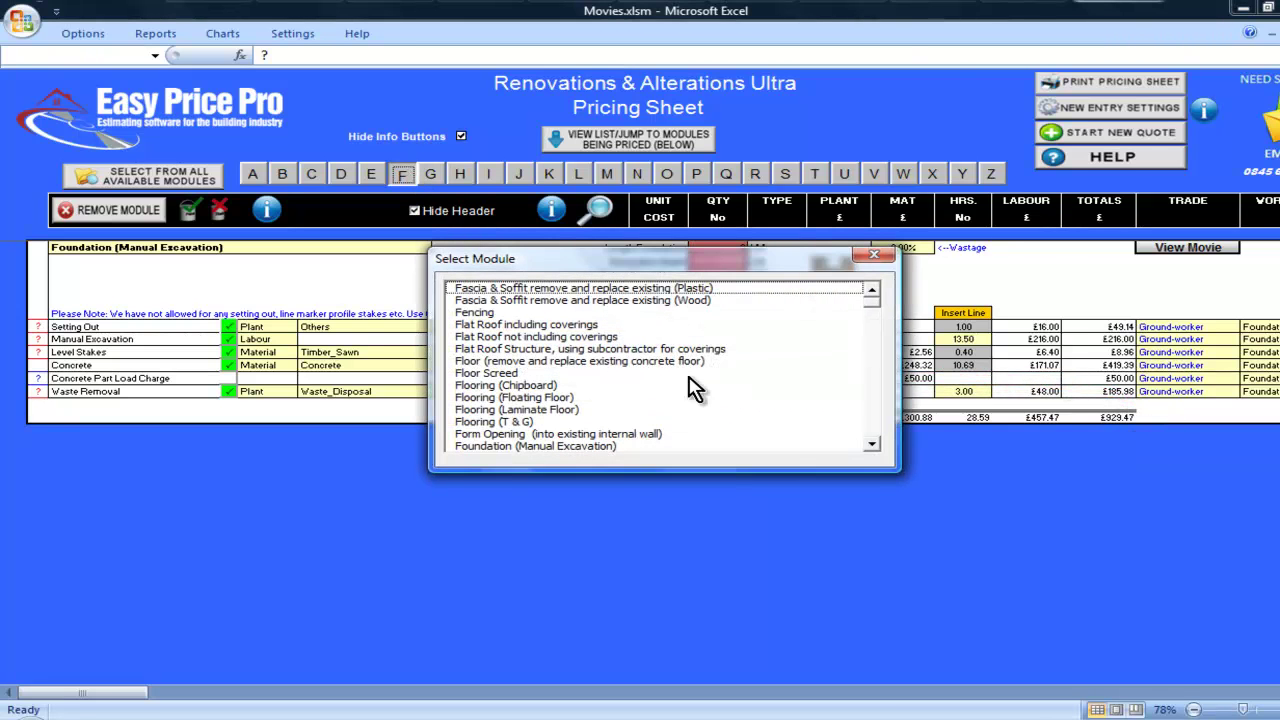
pyautogui.click(872, 445)
pyautogui.doubleClick(662, 446)
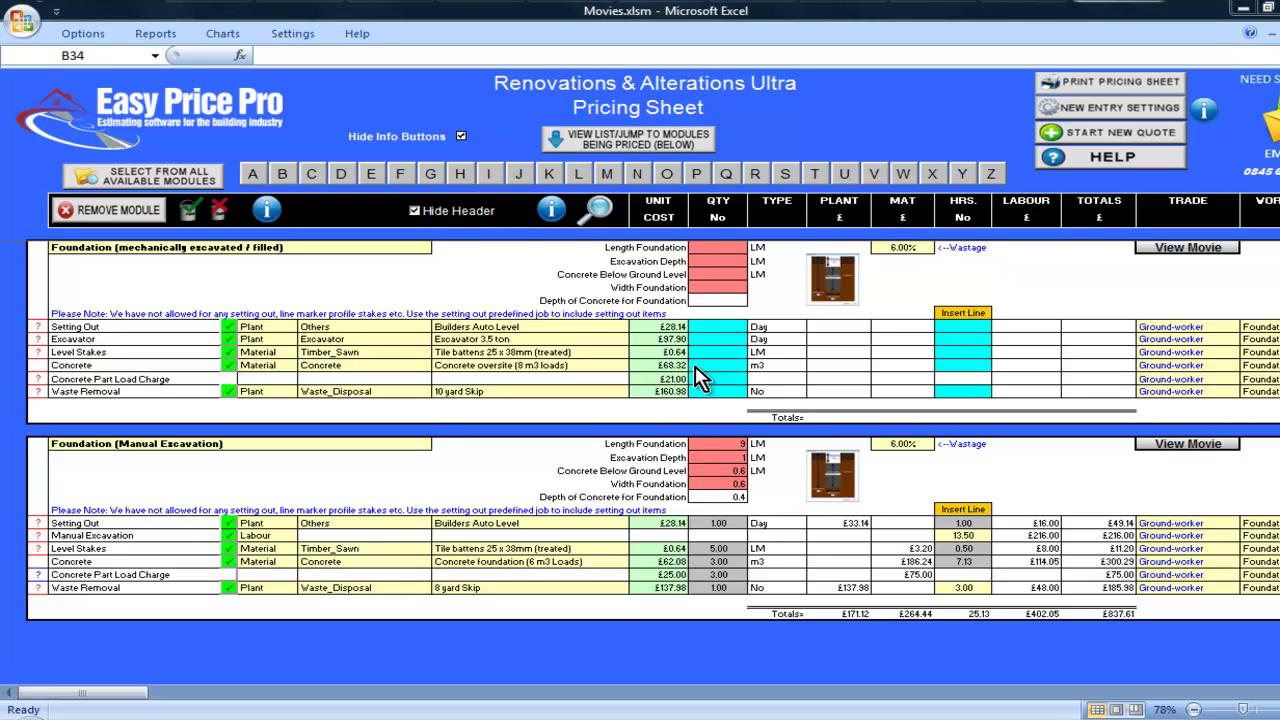
# - Set the mechanically excavated foundation's length to 9 LM
pyautogui.click(721, 252)
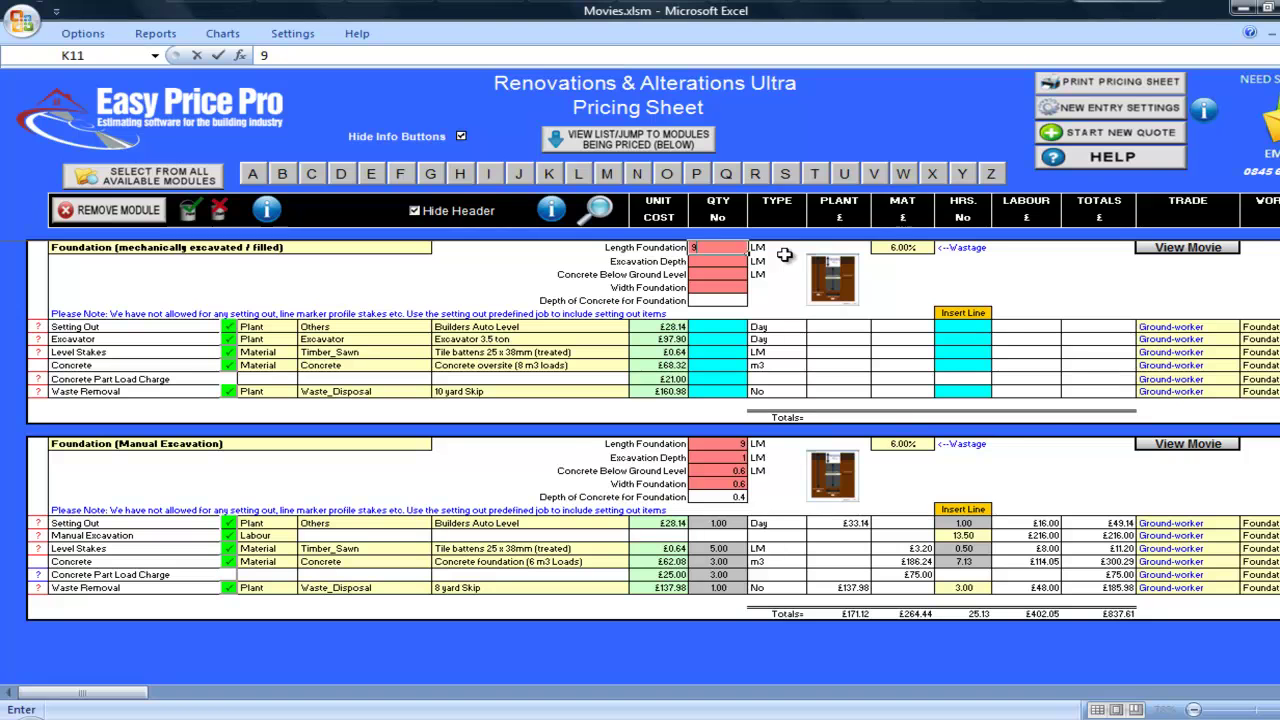
pyautogui.write('9')
pyautogui.press('Return')
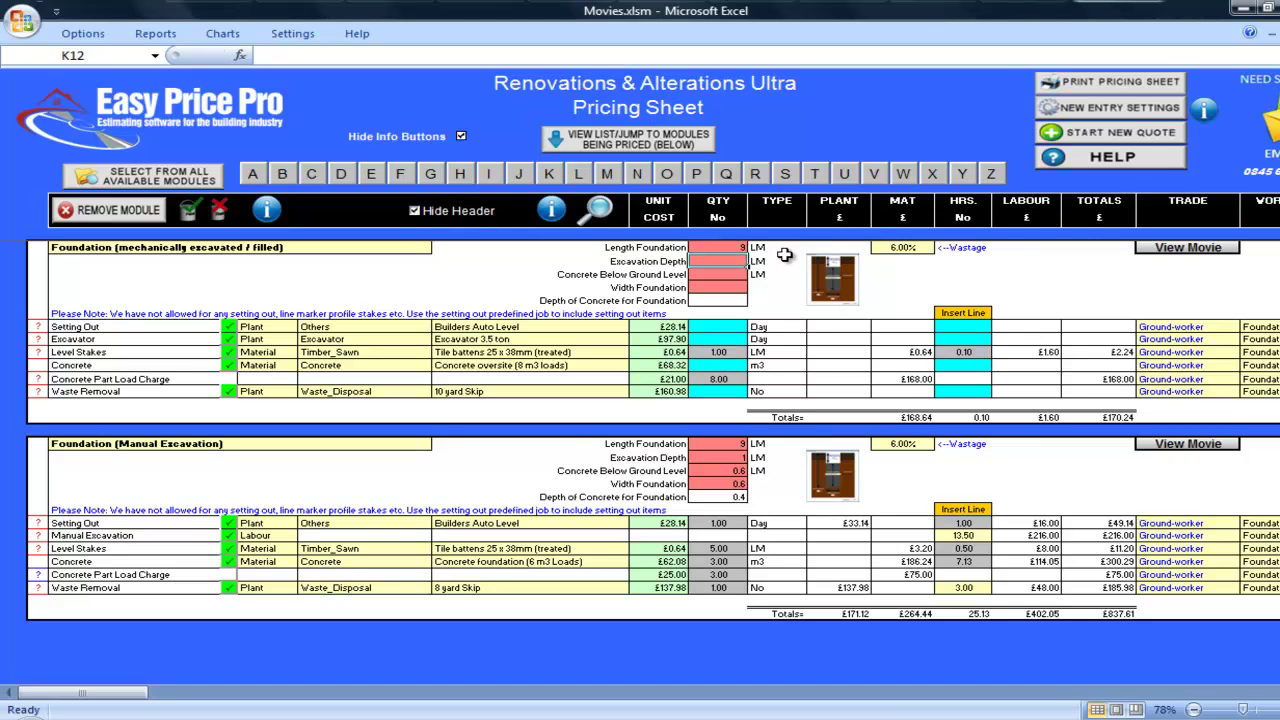
# - In the mechanically excavated module's foundation diagram, enter concrete depth below ground 0.4 LM, excavation depth 1 LM and concrete width 0.6 LM
pyautogui.click(822, 292)
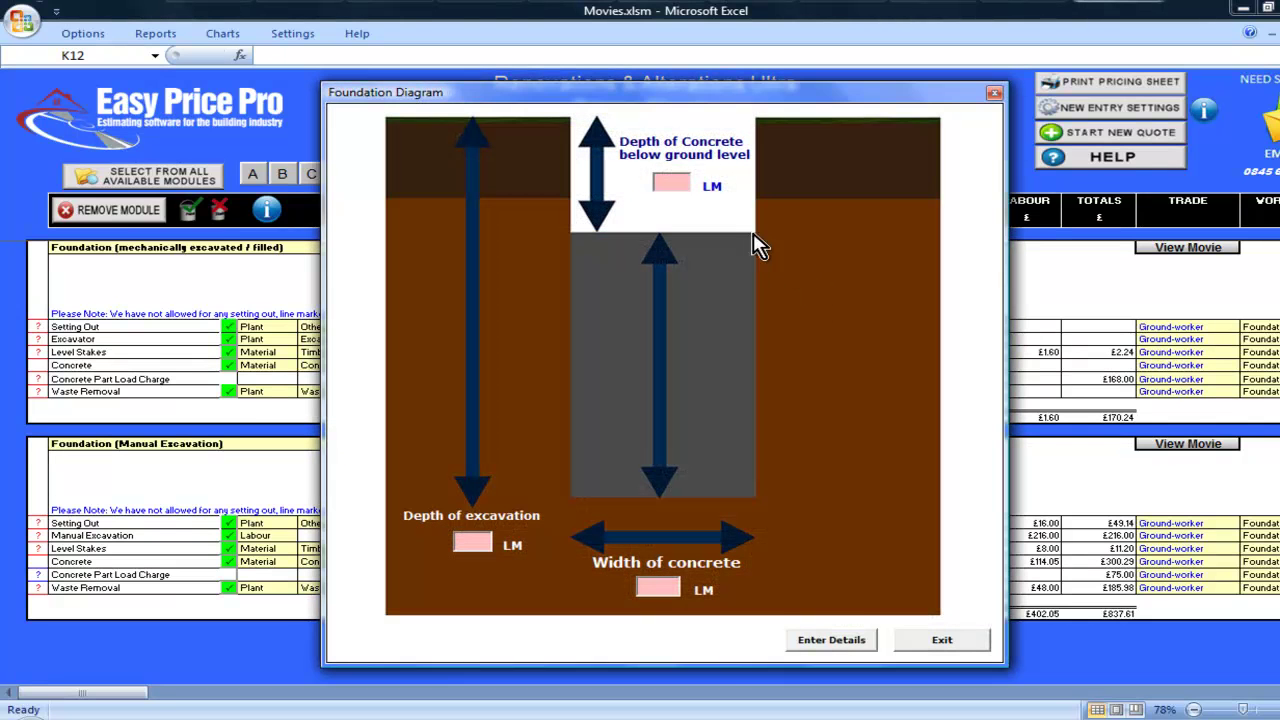
pyautogui.click(679, 182)
pyautogui.write('0.4')
pyautogui.click(480, 541)
pyautogui.write('1')
pyautogui.press('Tab')
pyautogui.write('0.6')
pyautogui.click(803, 641)
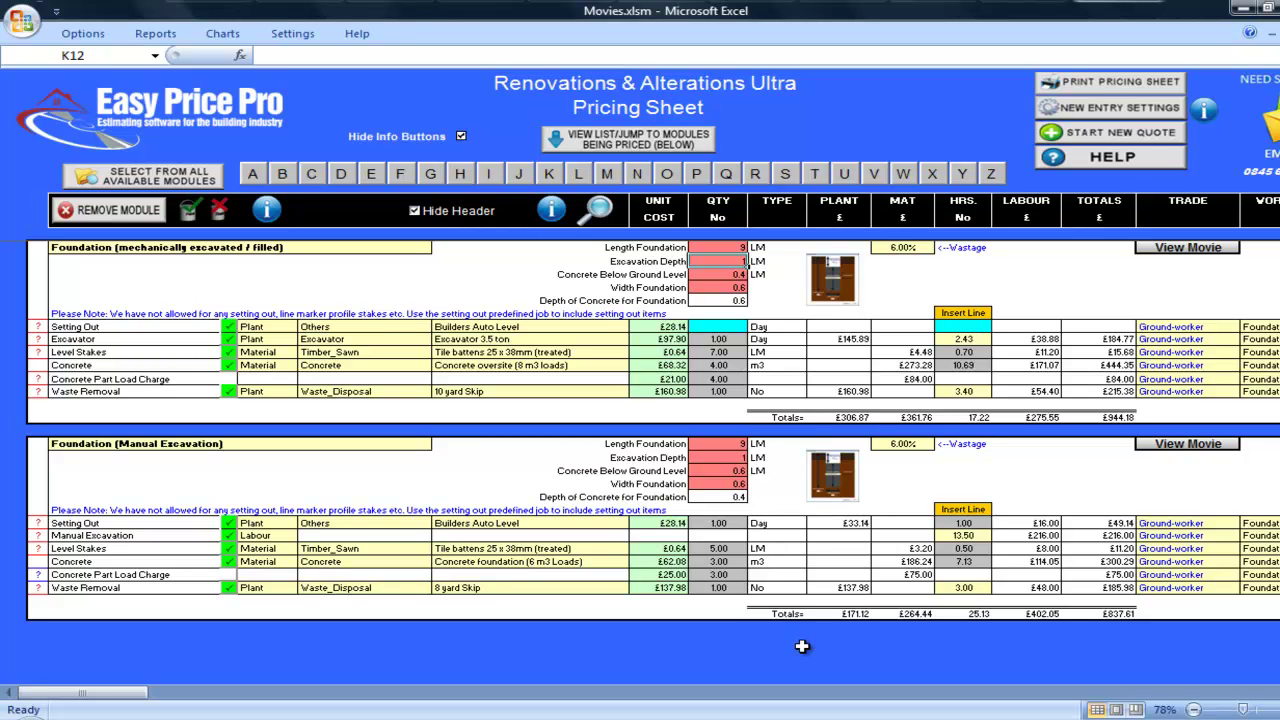
# - Enter a quantity of 1 day and 1 labour hour for Setting Out in the mechanically excavated module
pyautogui.click(744, 327)
pyautogui.write('1')
pyautogui.click(960, 327)
pyautogui.write('1')
pyautogui.press('Return')
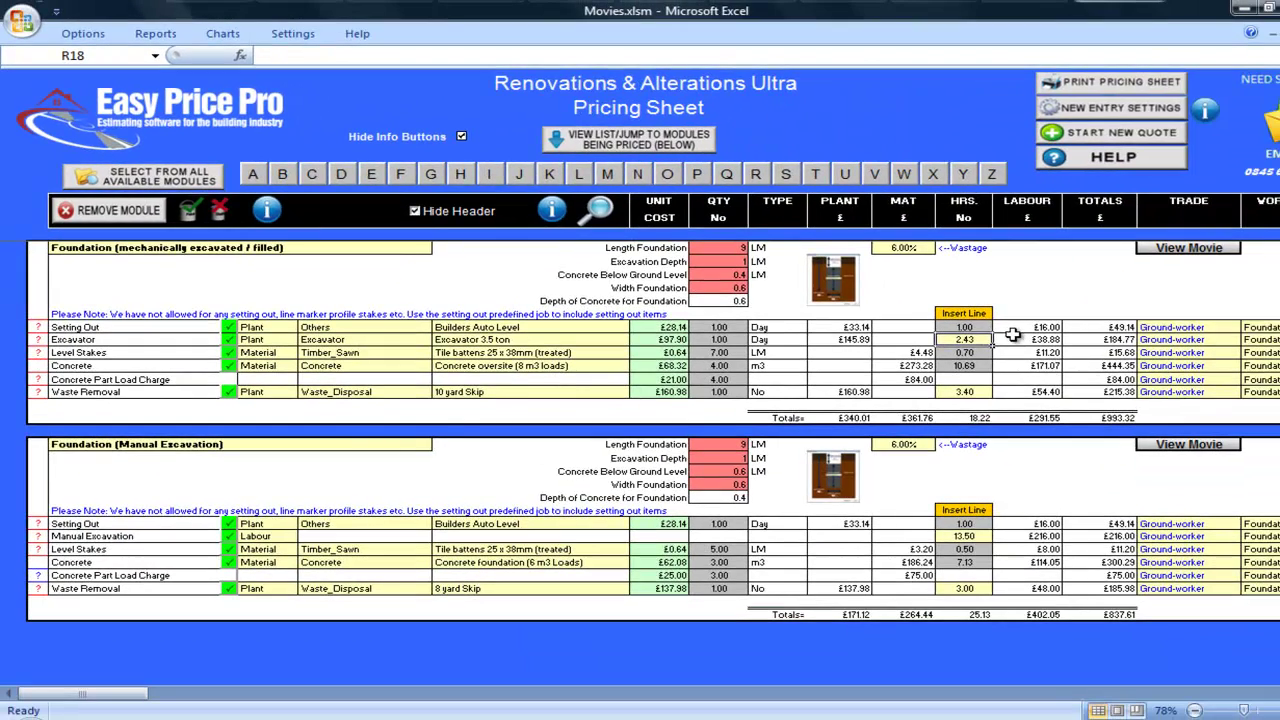
# - Replace the excavator in the mechanically excavated module with the Excavator 1.5 ton
pyautogui.click(617, 340)
pyautogui.click(605, 215)
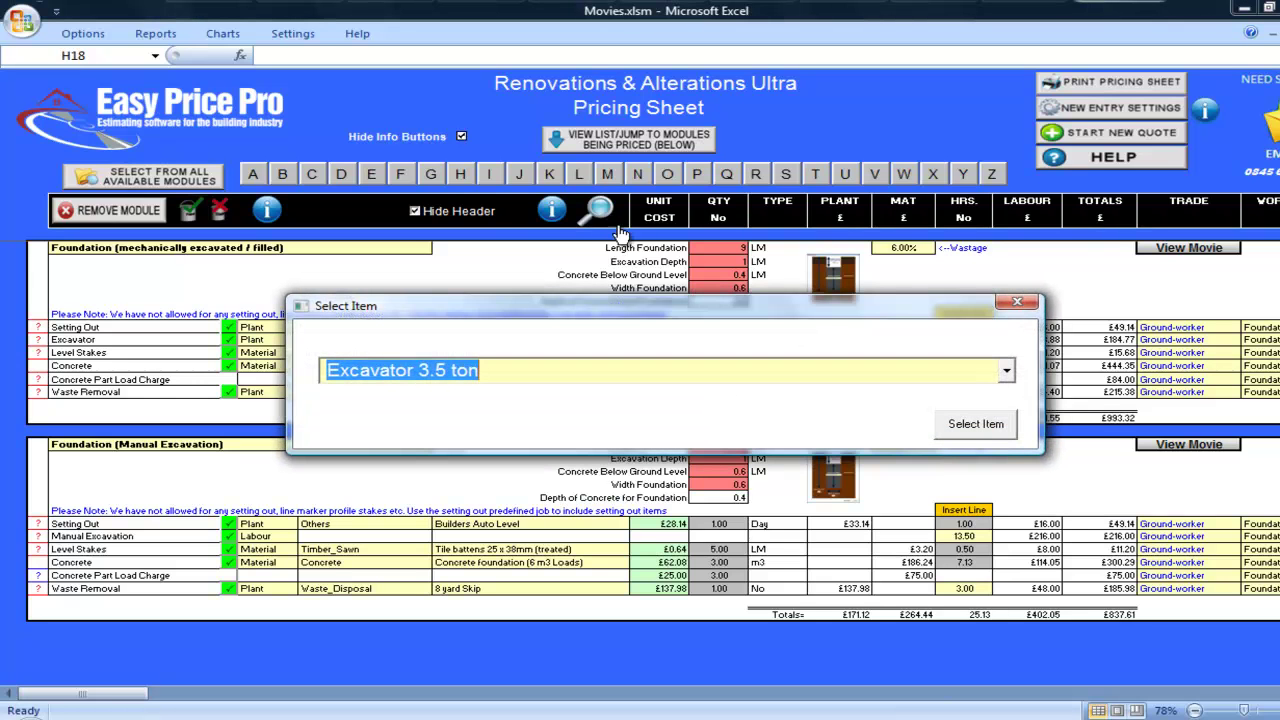
pyautogui.click(1006, 371)
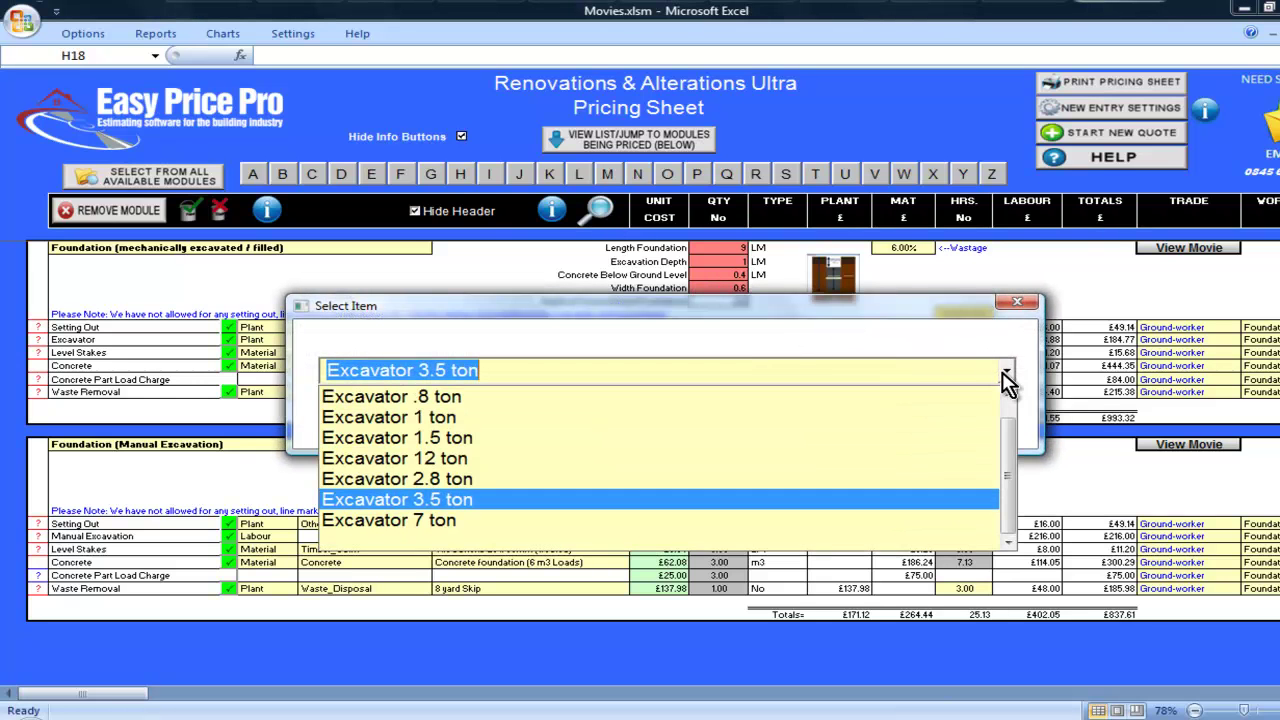
pyautogui.click(862, 438)
pyautogui.click(950, 429)
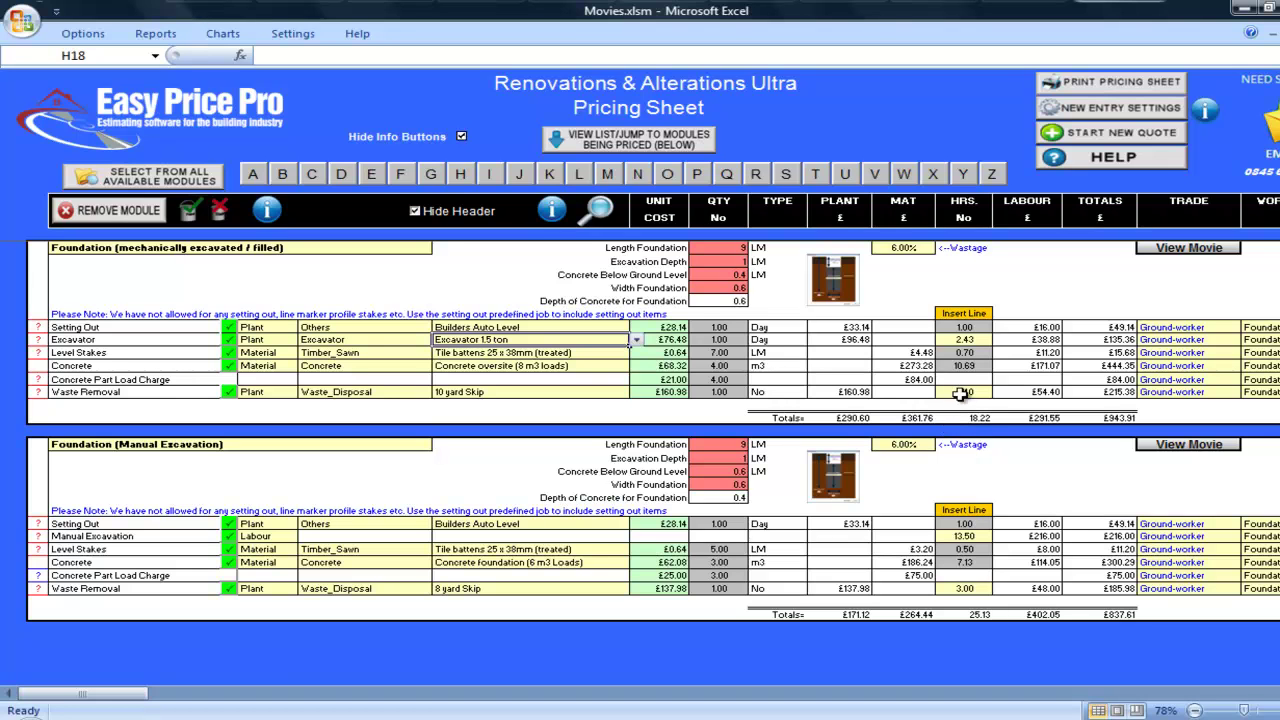
# - Set the Excavator labour hours to 4 in the mechanically excavated foundation module
pyautogui.click(977, 340)
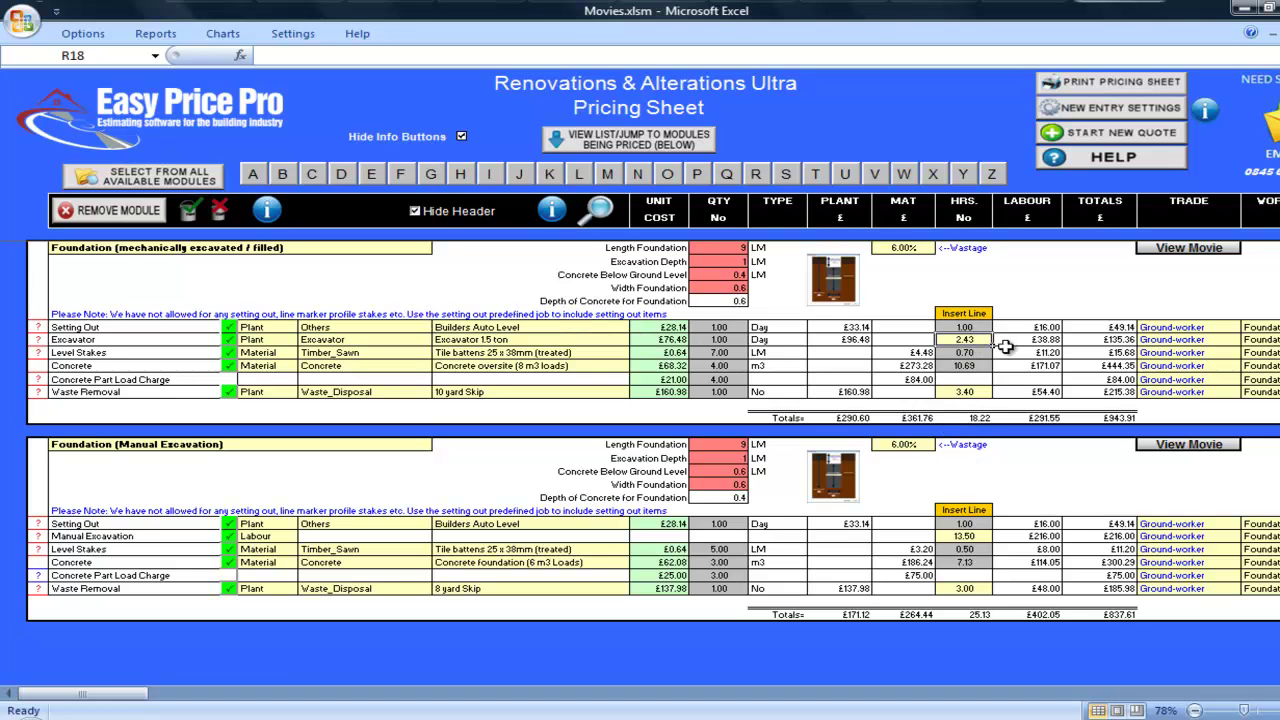
pyautogui.write('4')
pyautogui.press('Return')
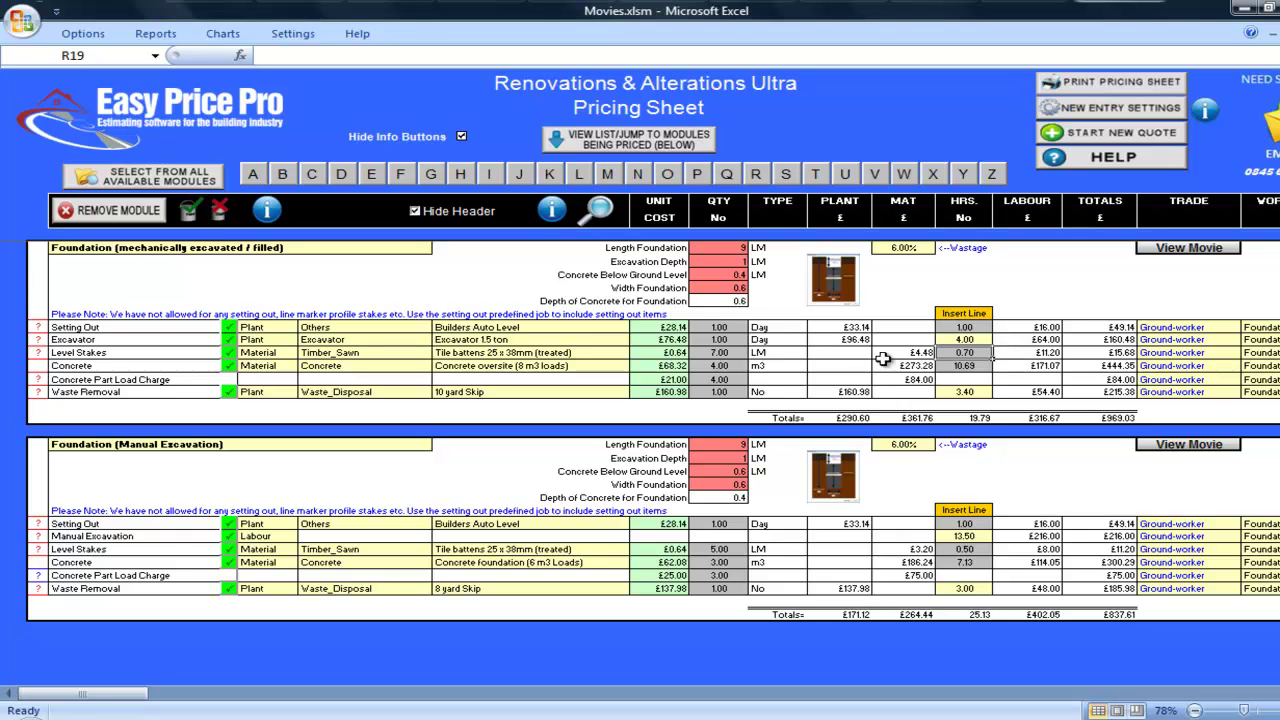
# - Change the concrete material in the mechanically excavated module to Concrete oversite (6 m3 loads)
pyautogui.click(621, 364)
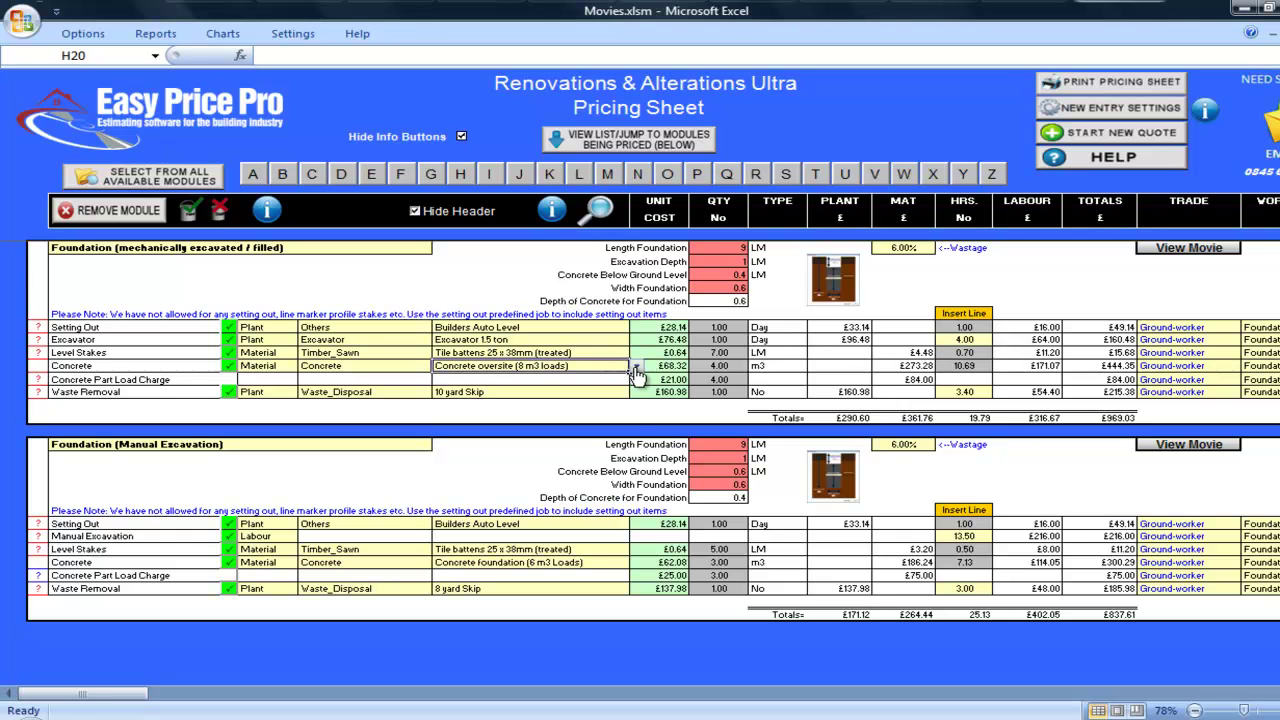
pyautogui.click(636, 367)
pyautogui.scroll(1, 640, 378)
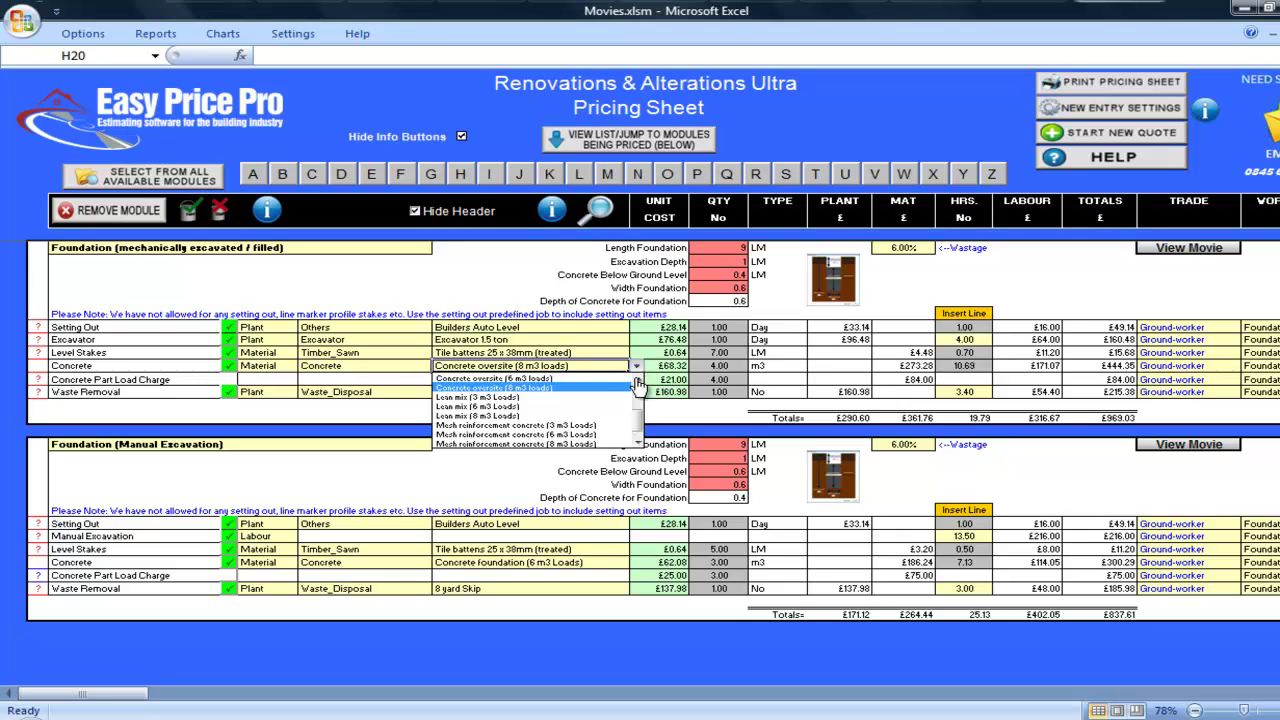
pyautogui.click(624, 385)
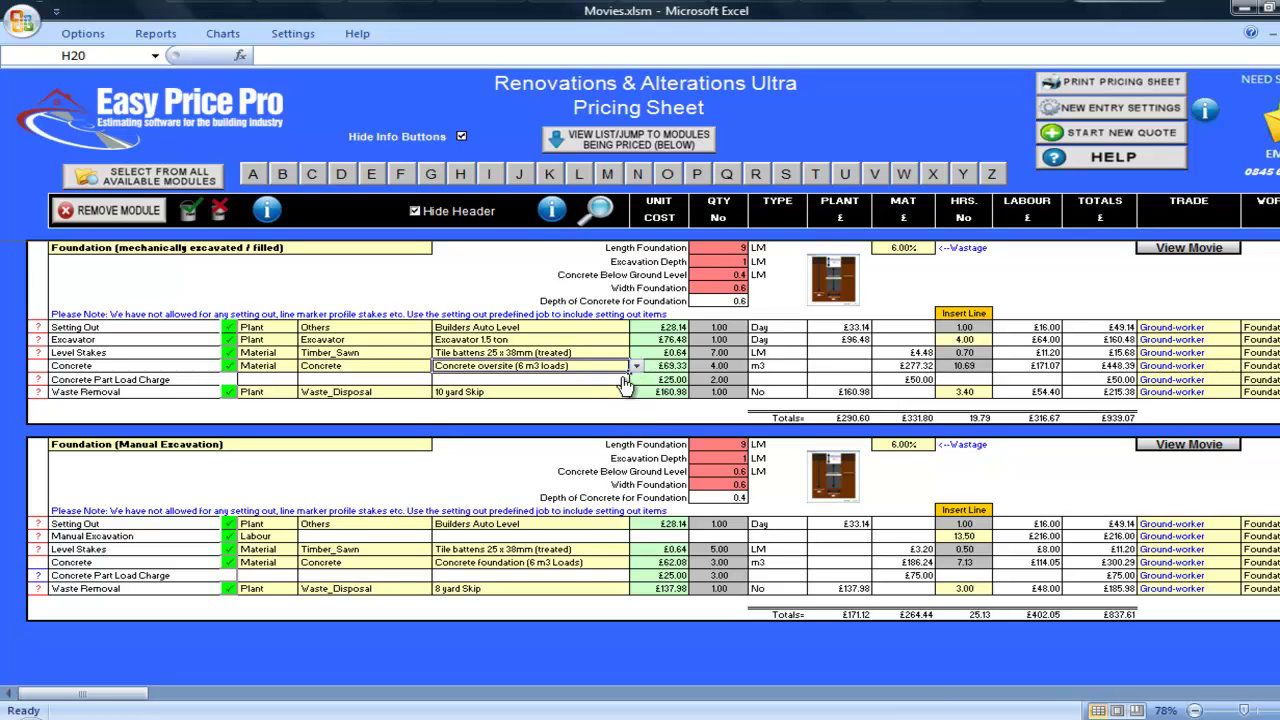
# - Change the Waste Removal item in the mechanically excavated module to the 8 yard Skip
pyautogui.click(610, 393)
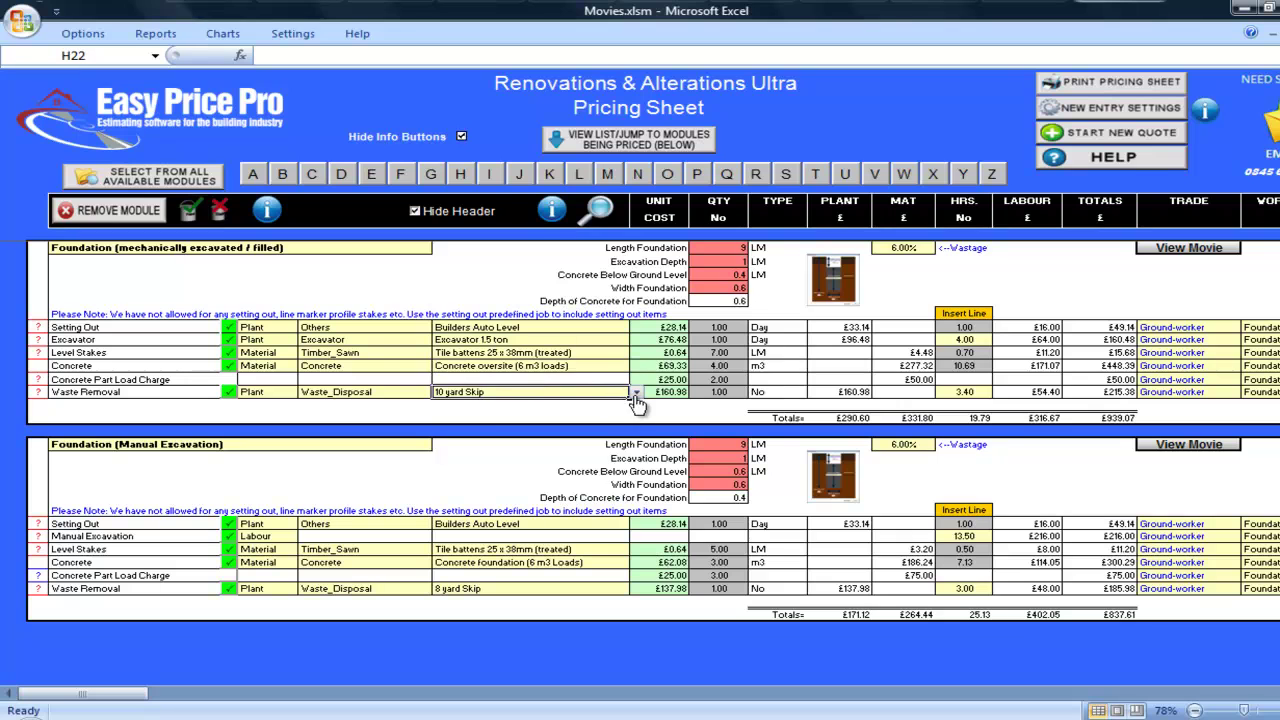
pyautogui.click(636, 392)
pyautogui.scroll(1, 640, 413)
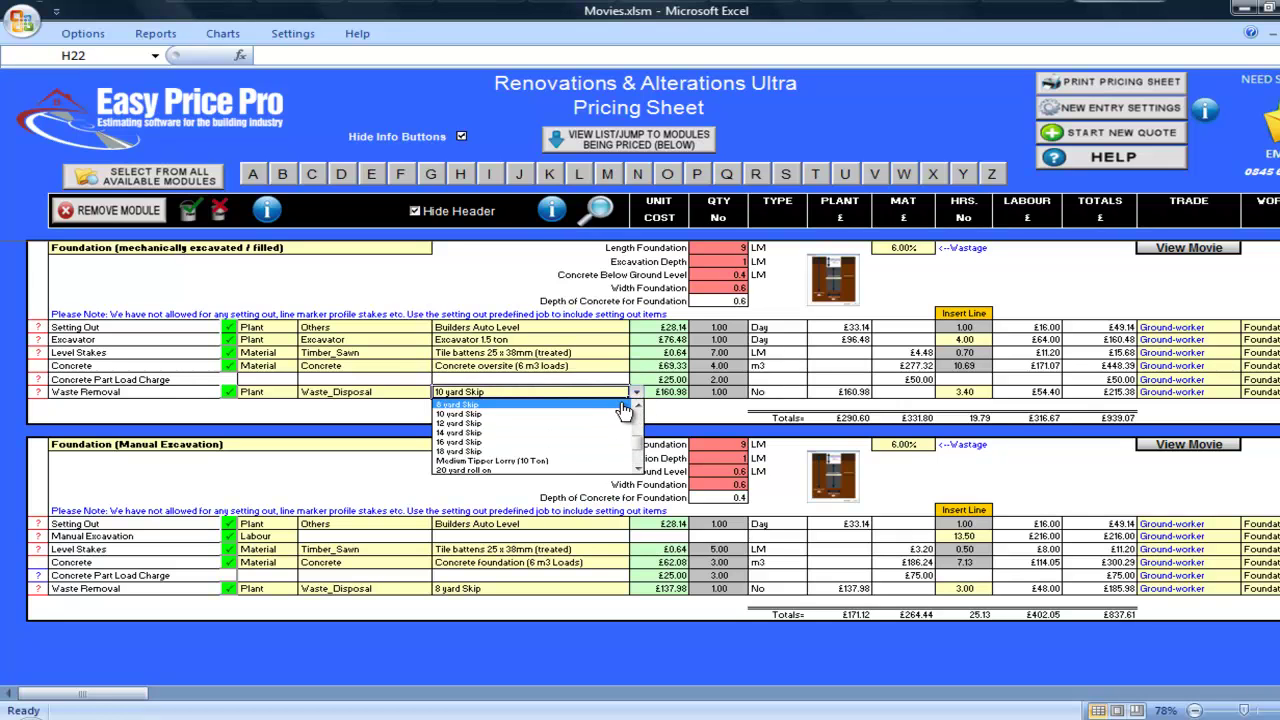
pyautogui.click(623, 404)
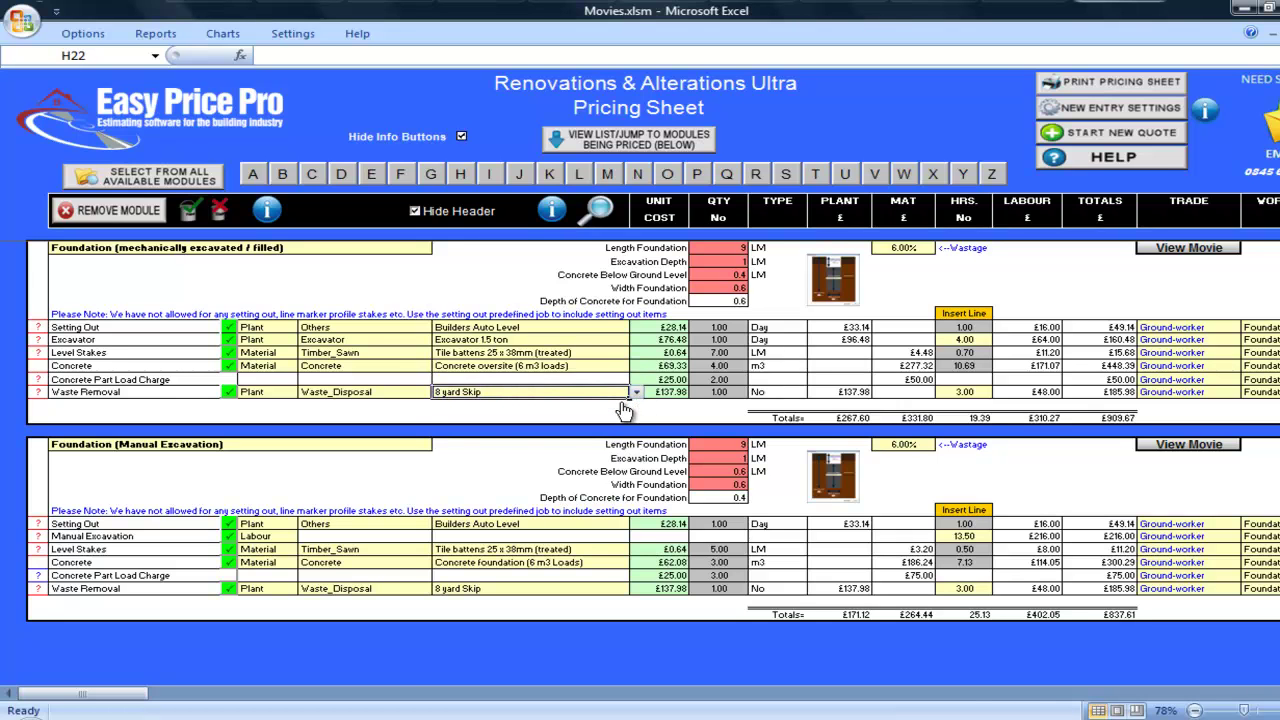